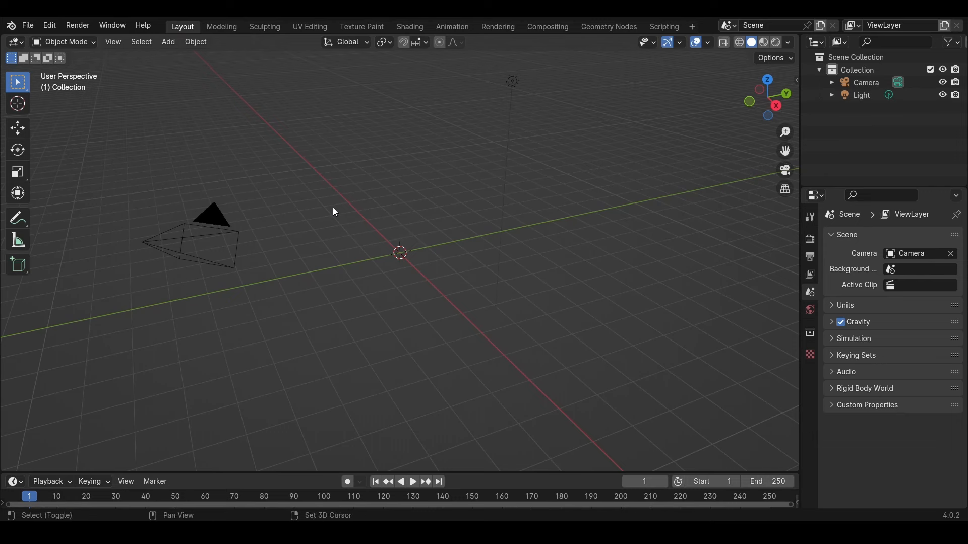
Add a single rock mesh with the Rock Generator and expand its creation settings
key("shift+a")
mouse_move(305, 222)
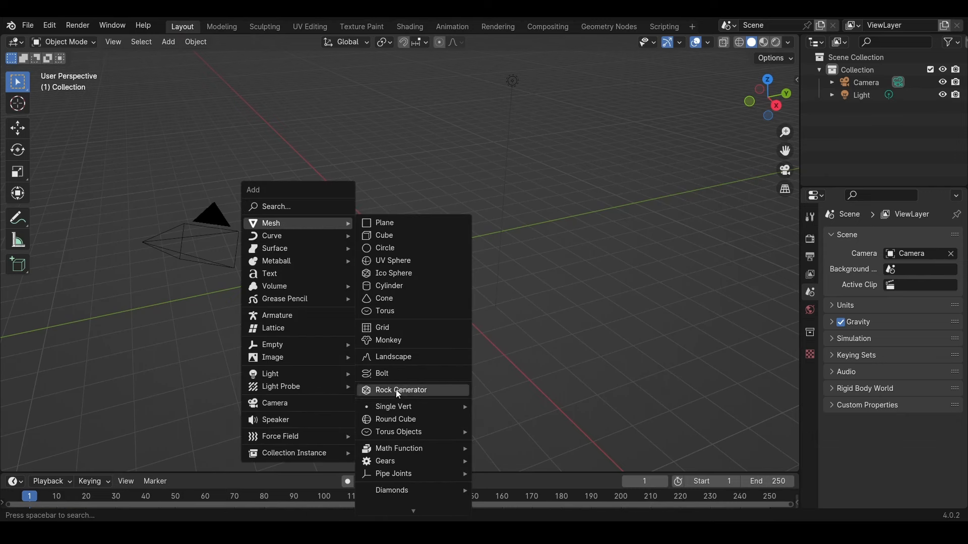
left_click(443, 396)
left_click(79, 462)
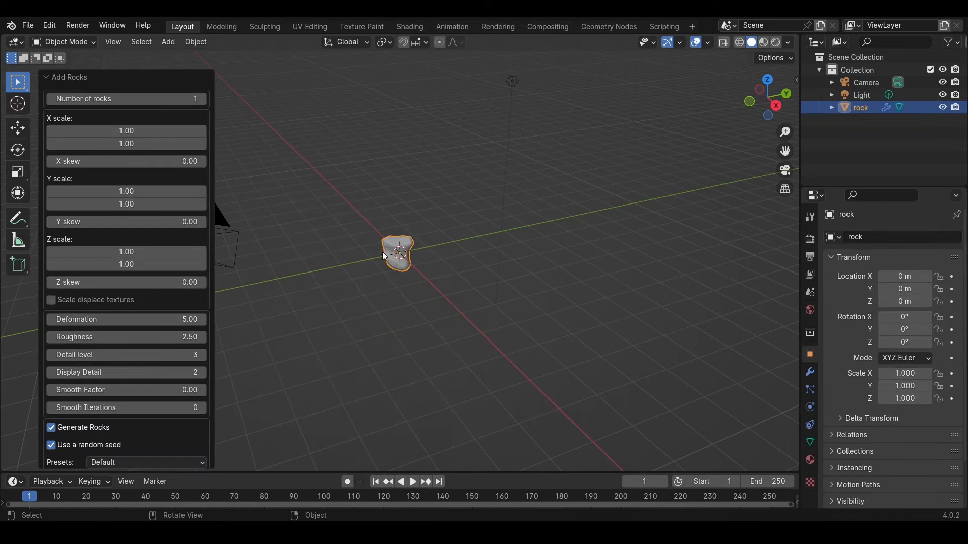
Set the rock's deformation to 2.12, roughness to 3.46, detail level to 2 and display detail to 4
scroll(386, 253, "up", 5)
middle_click_drag(409, 248, 468, 212)
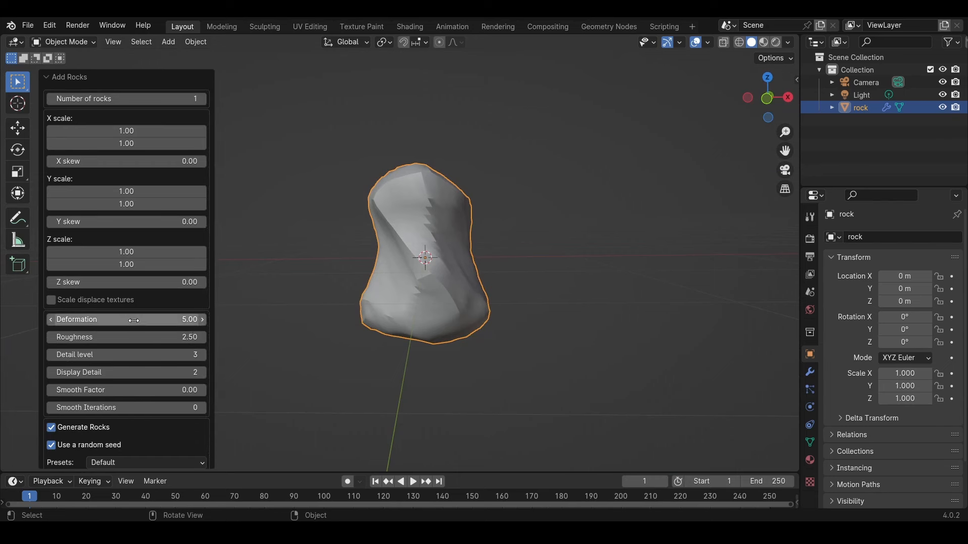
left_click_drag(141, 321, 149, 341)
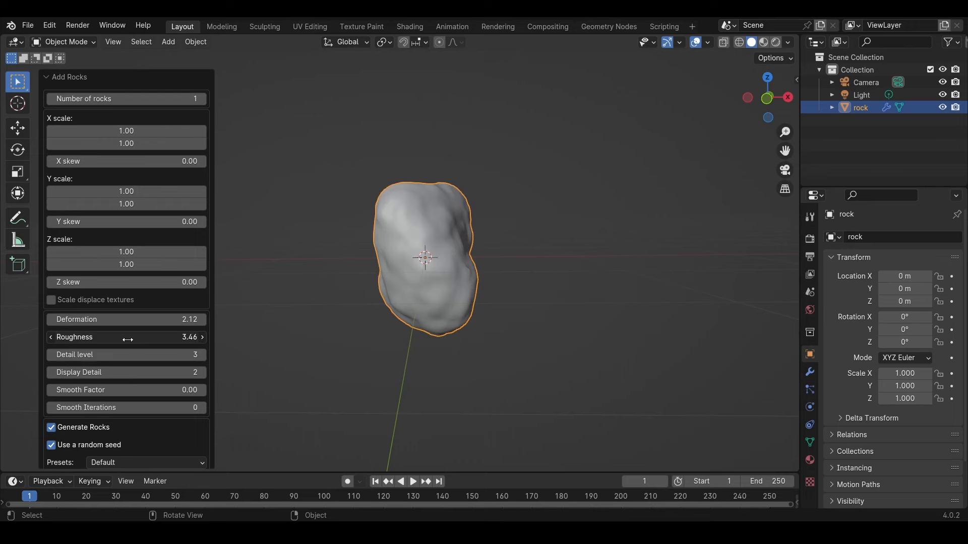
scroll(436, 229, "up", 3)
middle_click_drag(436, 229, 249, 261)
middle_click_drag(248, 261, 247, 259)
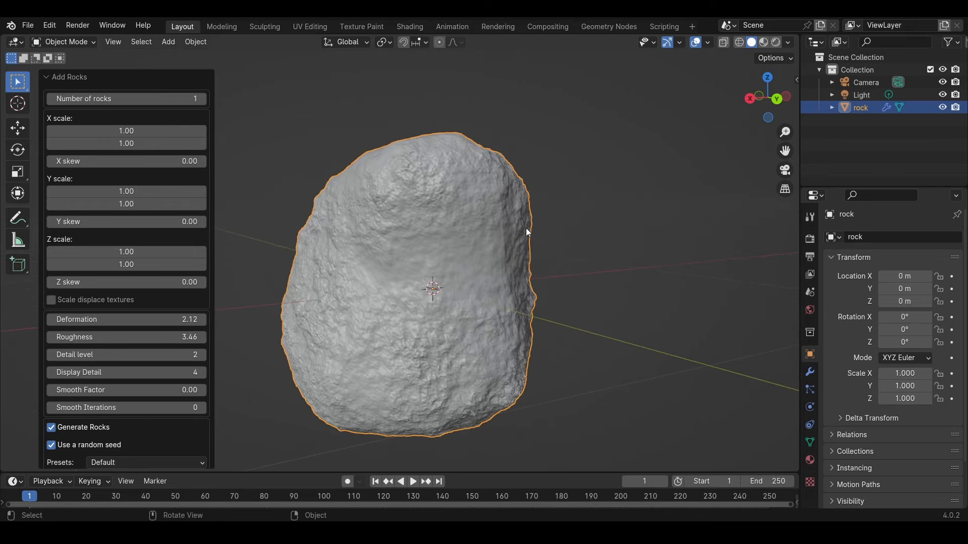
middle_click_drag(542, 182, 362, 295)
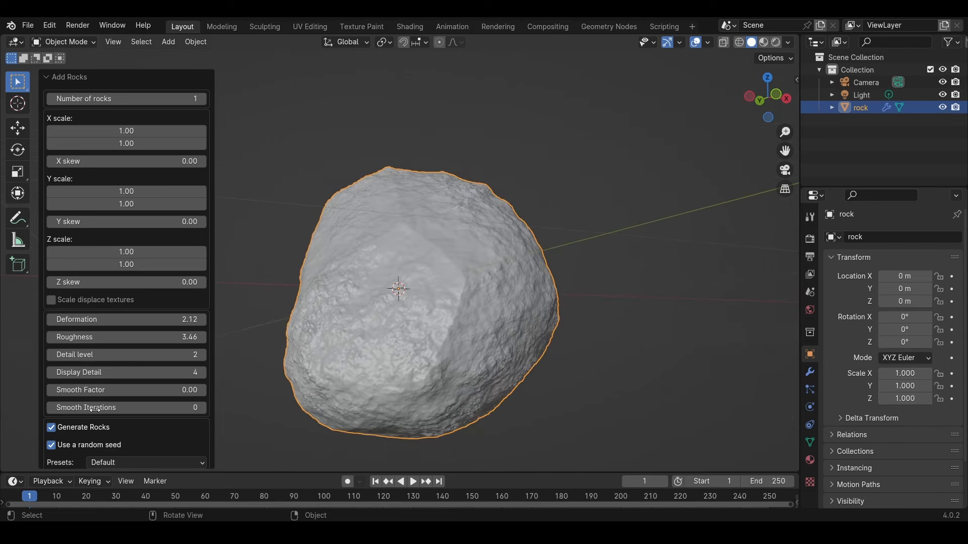
left_click(274, 409)
middle_click_drag(274, 409, 446, 343)
left_click(432, 375)
Give the rock a new material named "stone" with a grey base color of value 0.280
left_click(810, 459)
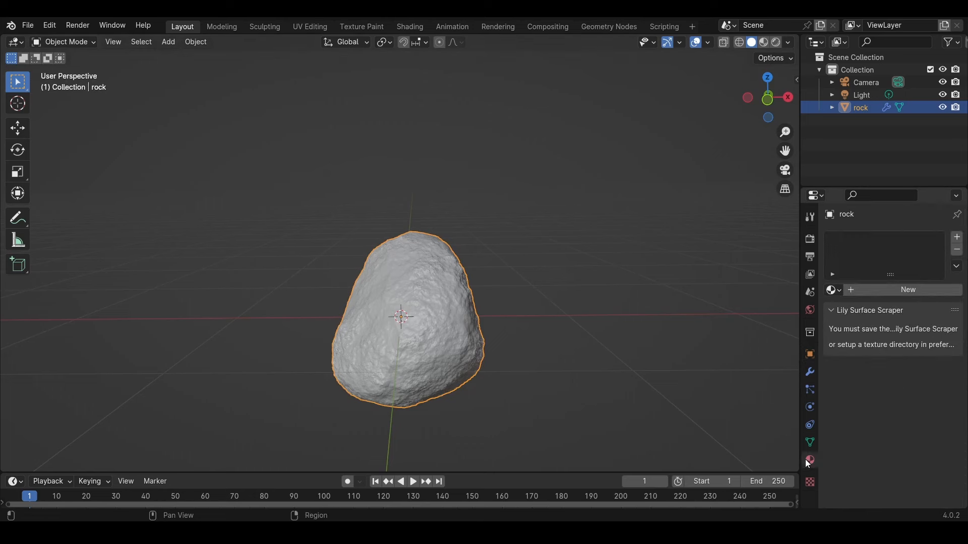
left_click(866, 291)
left_click(918, 391)
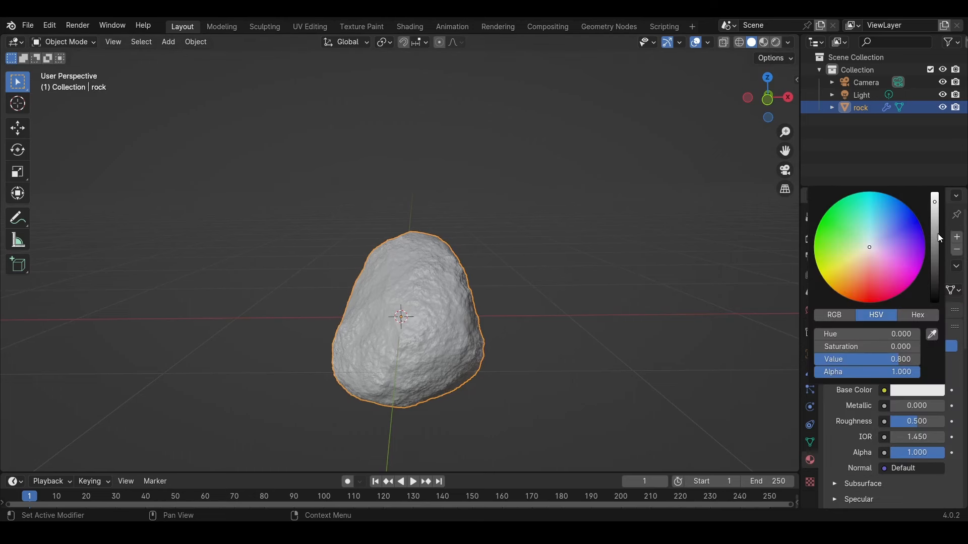
left_click_drag(936, 220, 935, 240)
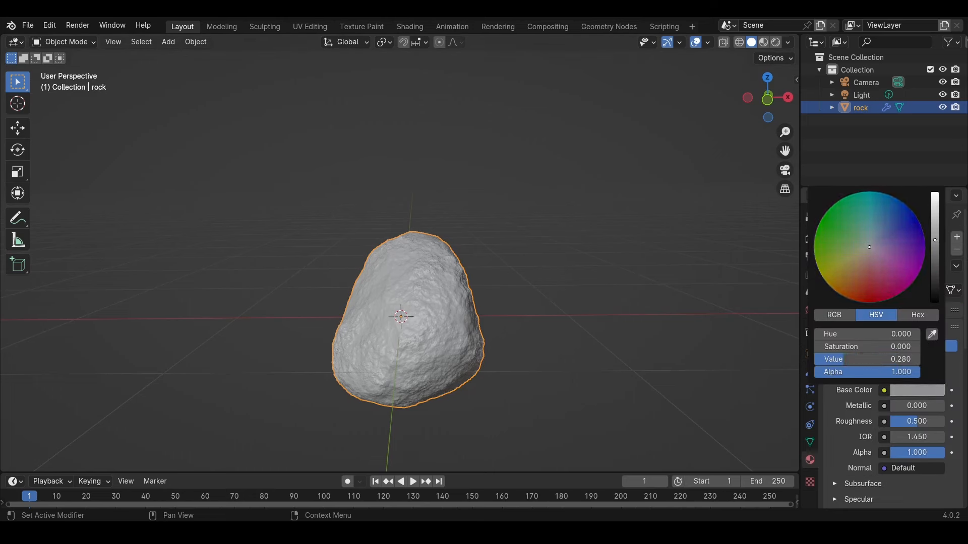
Change the scene's light to a Sun with a strength of 2
middle_click_drag(372, 373, 379, 366, "shift")
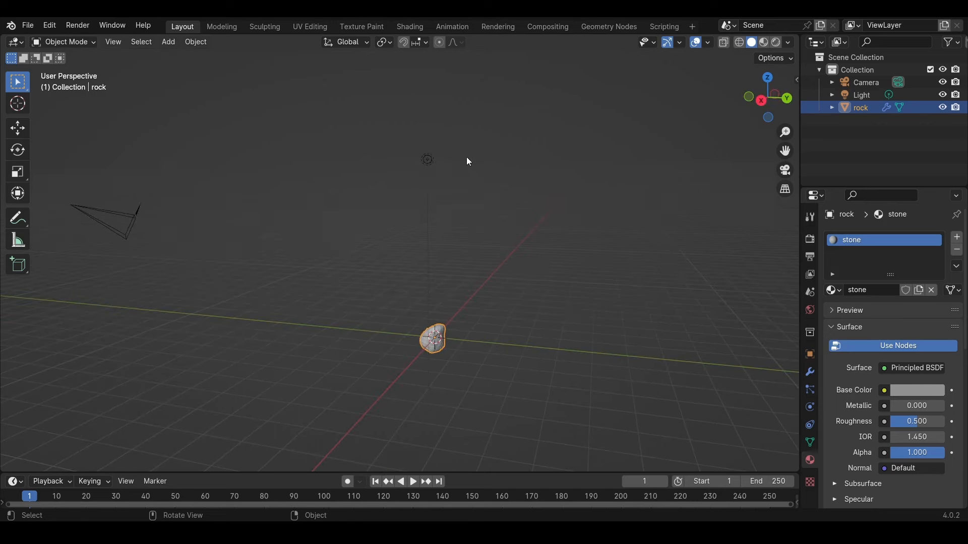
left_click(431, 158)
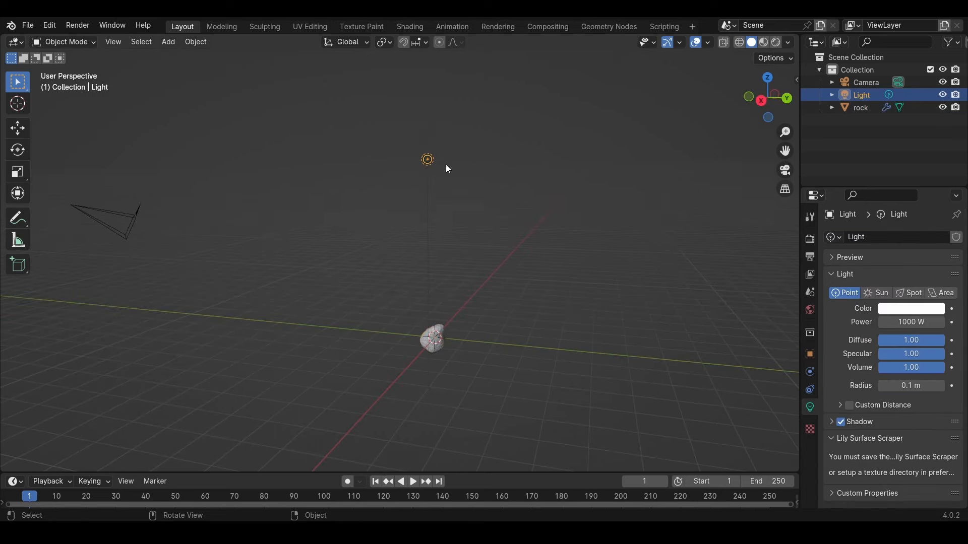
left_click(879, 294)
double_click(912, 322)
type("2")
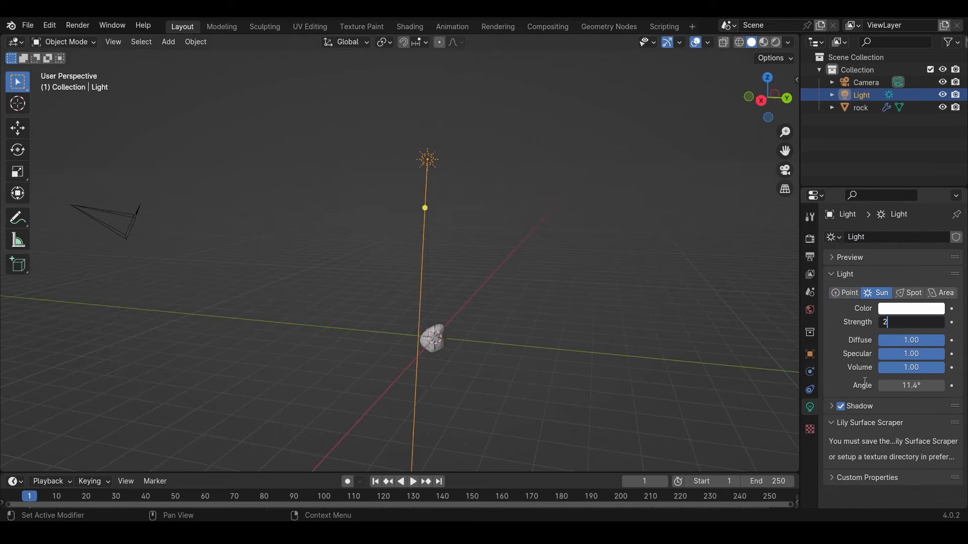
key("Return")
Re-aim the sun's beam upward toward positive Y, at a rotation of about 115° X, -41° Y and 13° Z
middle_click_drag(454, 309, 517, 291)
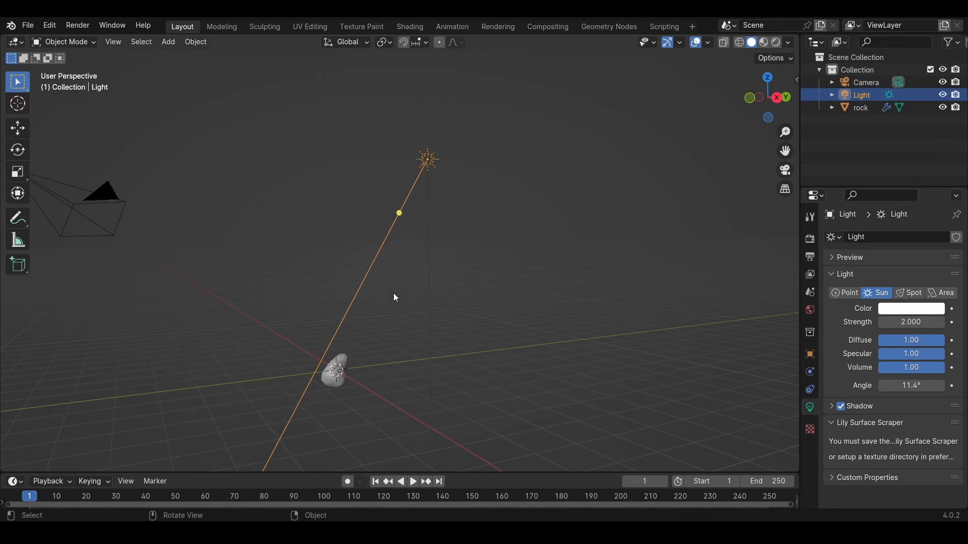
left_click_drag(400, 216, 451, 154)
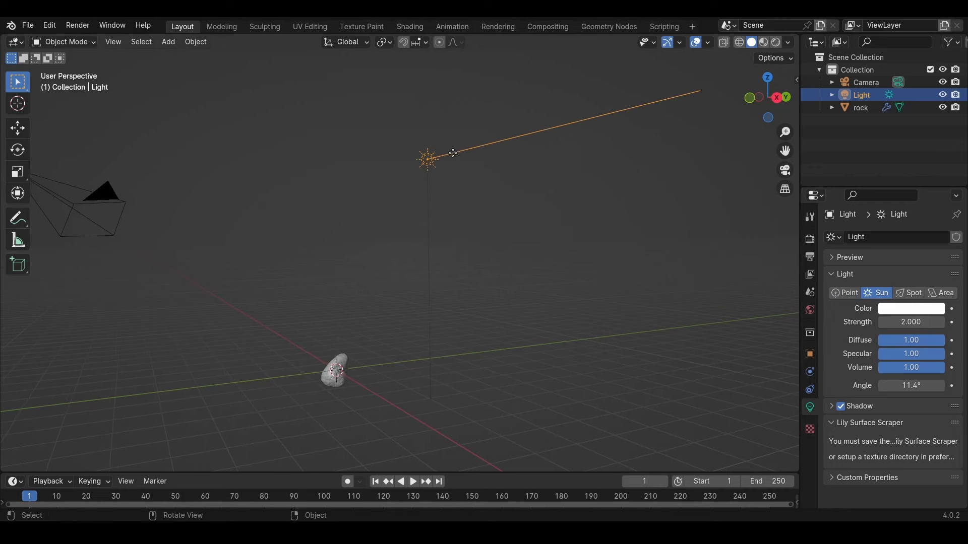
middle_click_drag(485, 211, 535, 248)
left_click_drag(430, 119, 417, 117)
middle_click_drag(321, 285, 519, 142)
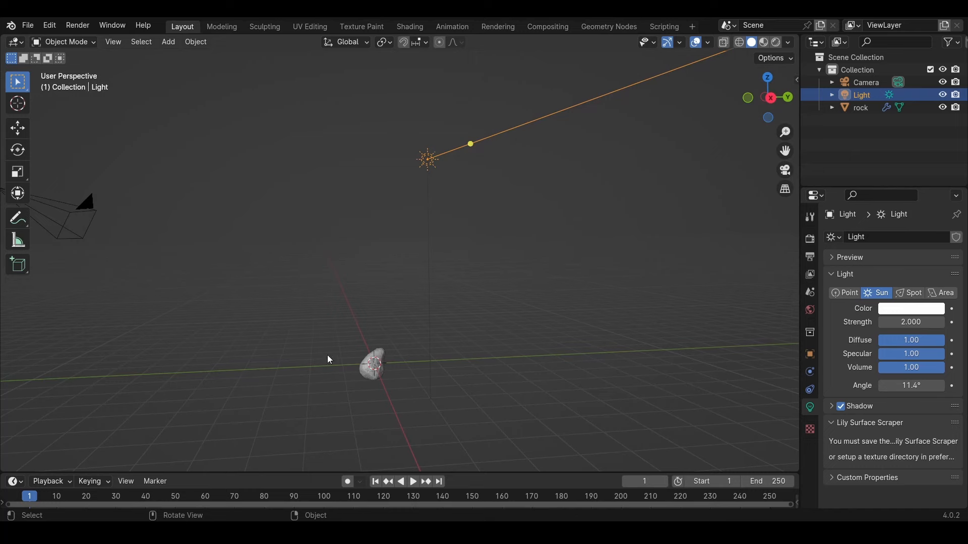
Align the camera to a close left orthographic view of the rock and show the object transform values
middle_click_drag(330, 360, 371, 281)
key("KP_1")
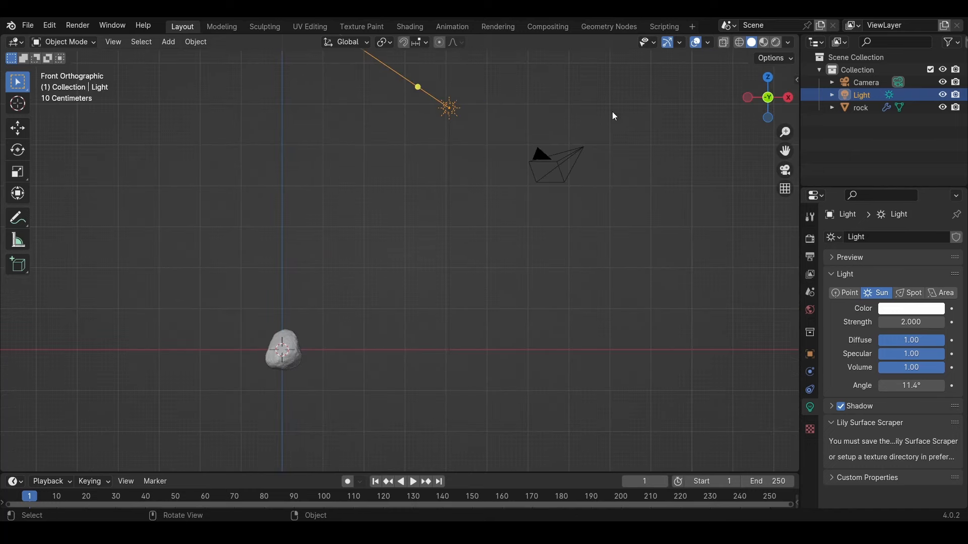
left_click(748, 98)
middle_click_drag(501, 379, 475, 305, "shift")
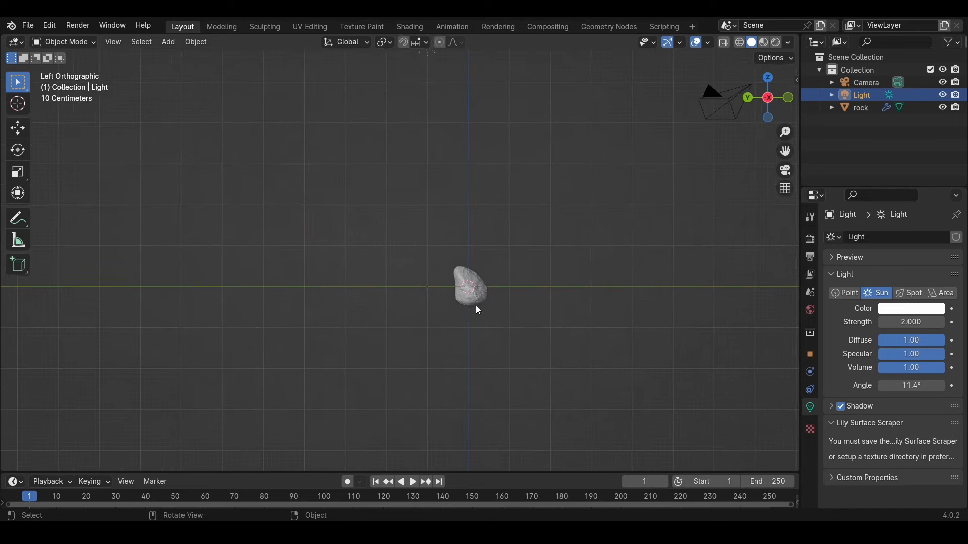
scroll(476, 307, "up", 3)
scroll(469, 259, "up", 3)
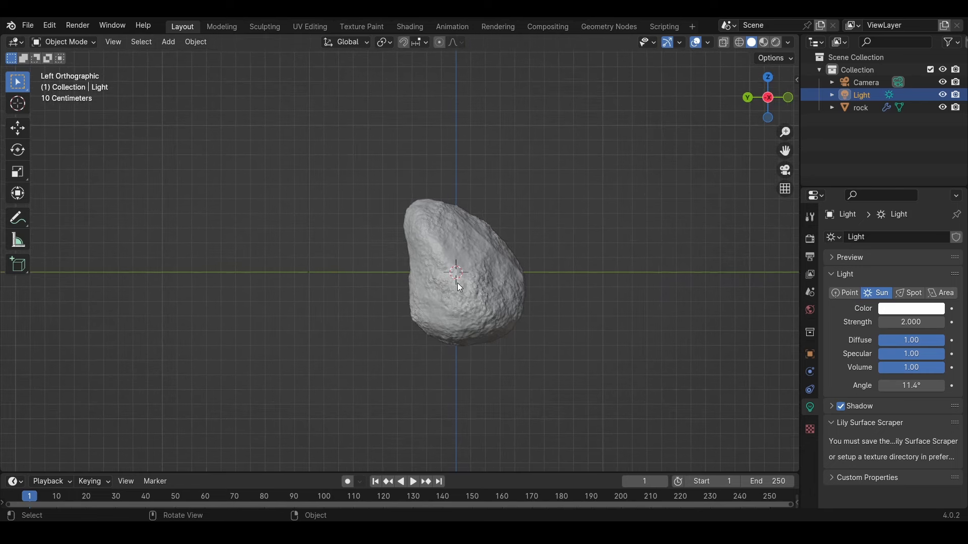
key("ctrl+alt+KP_0")
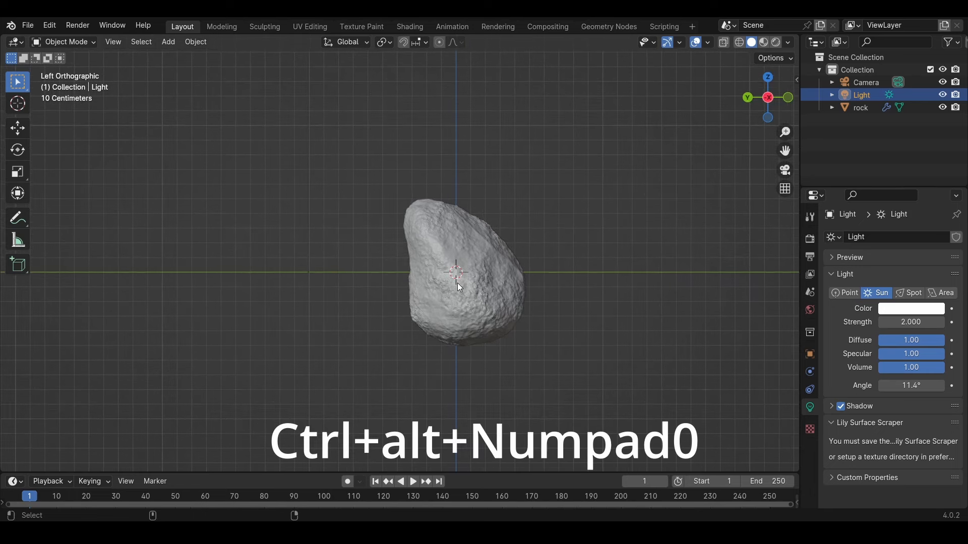
key("ctrl+alt+KP_0")
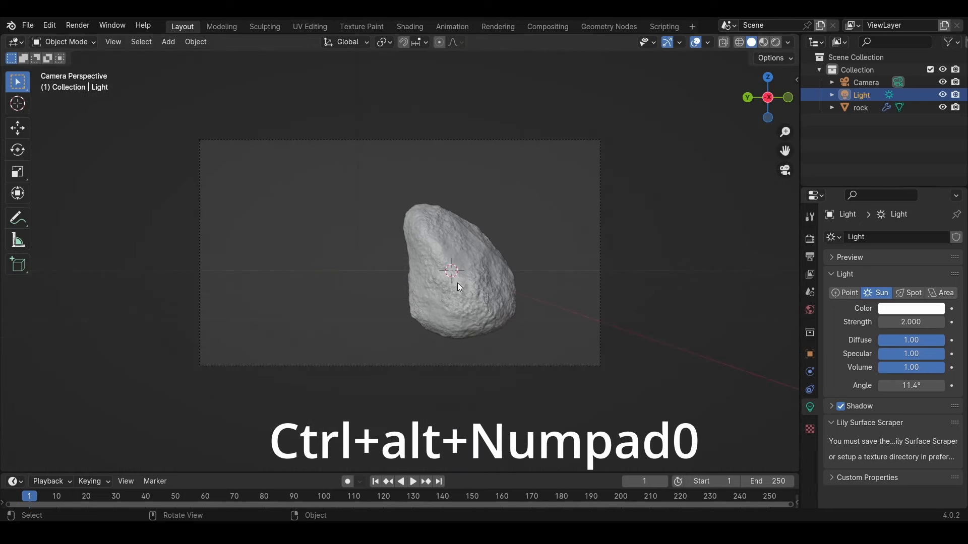
left_click(796, 79)
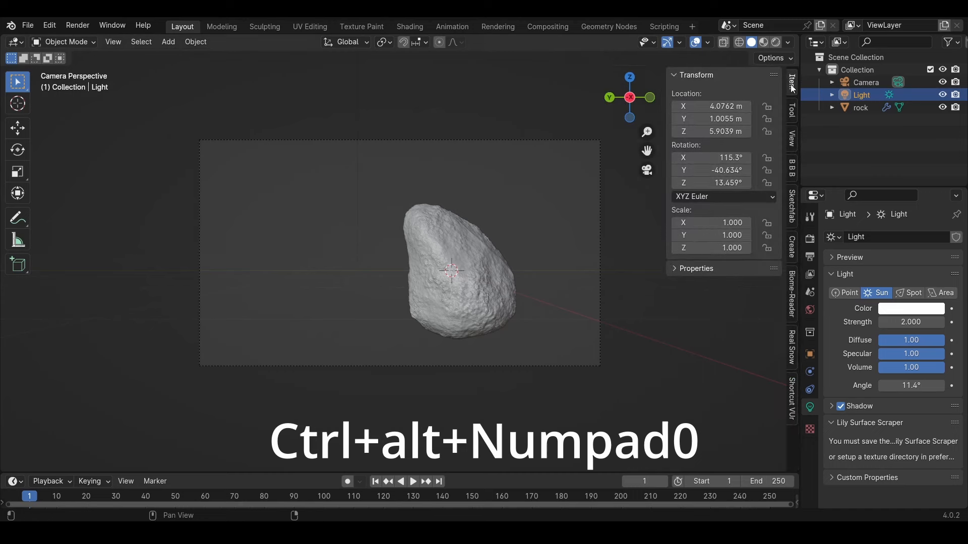
left_click(113, 42)
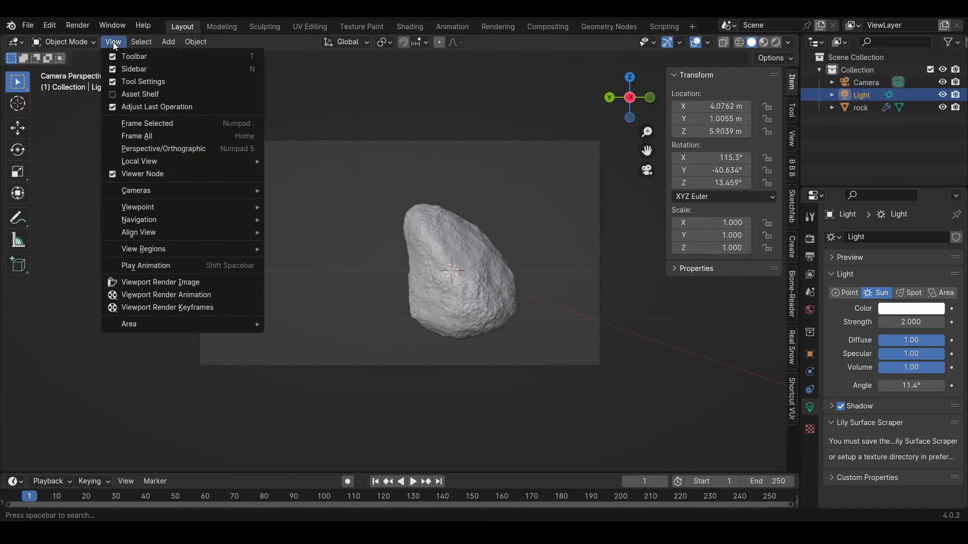
mouse_move(183, 162)
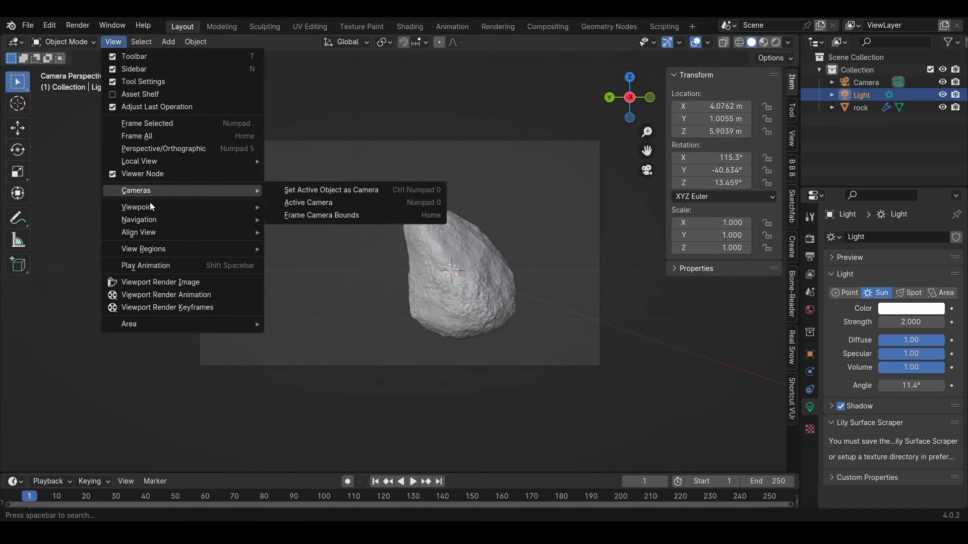
mouse_move(153, 240)
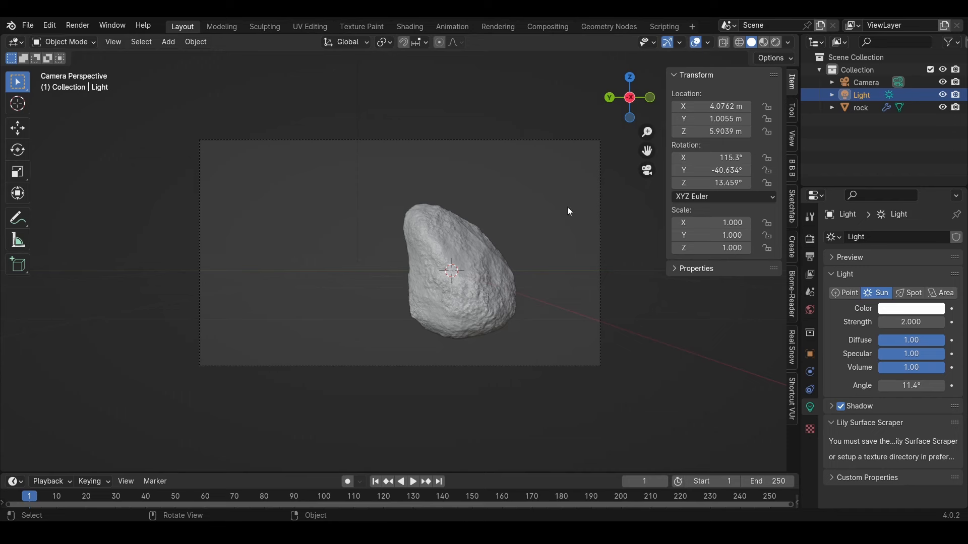
Set the camera's Y location to 0 m
left_click(482, 141)
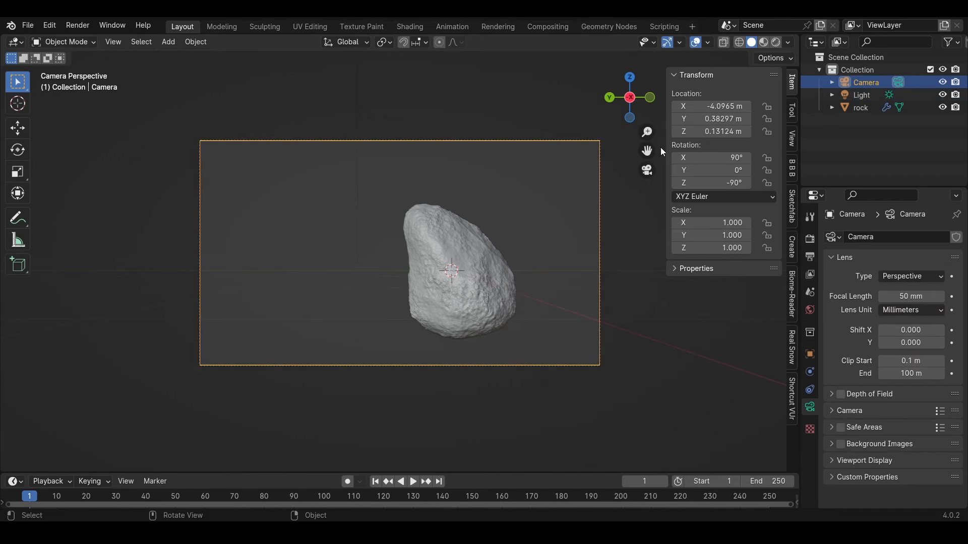
left_click(711, 106)
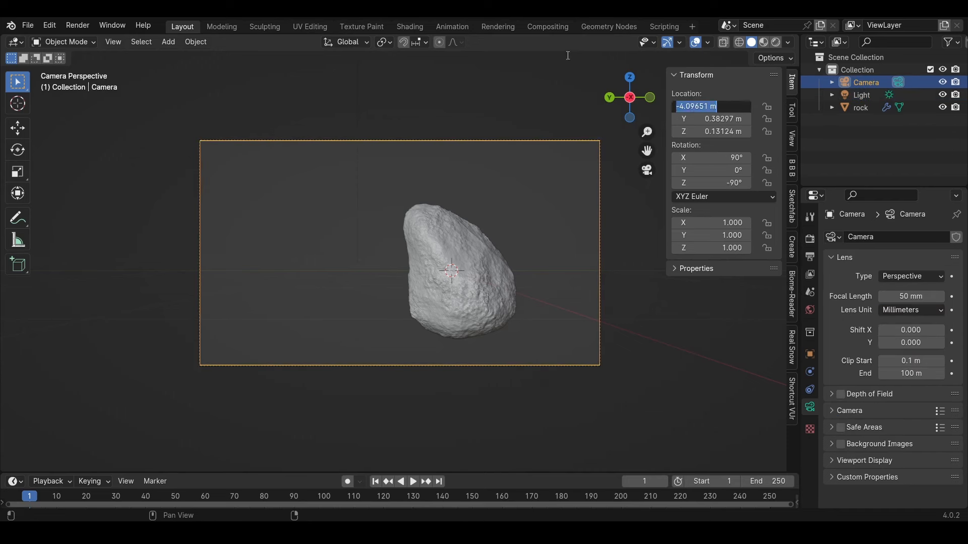
key("Return")
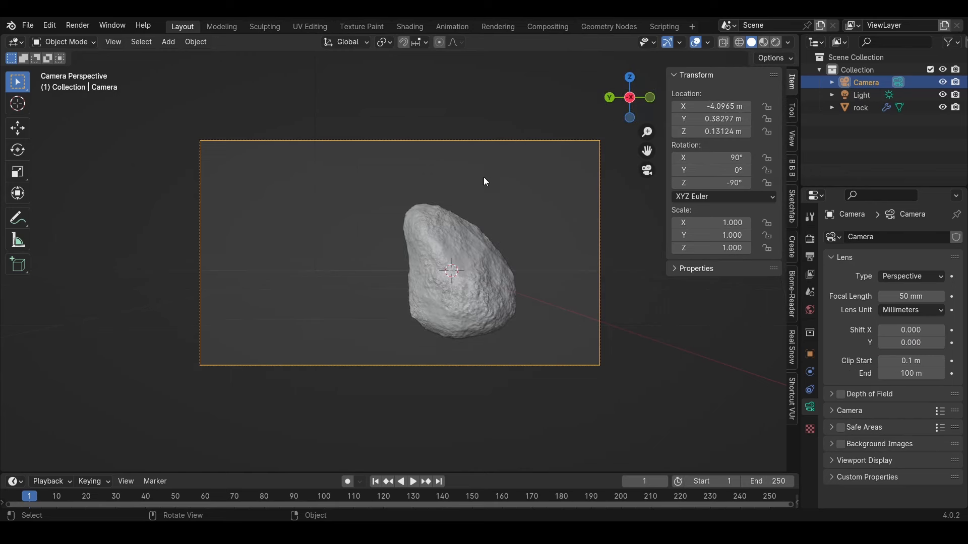
left_click(720, 119)
type("0")
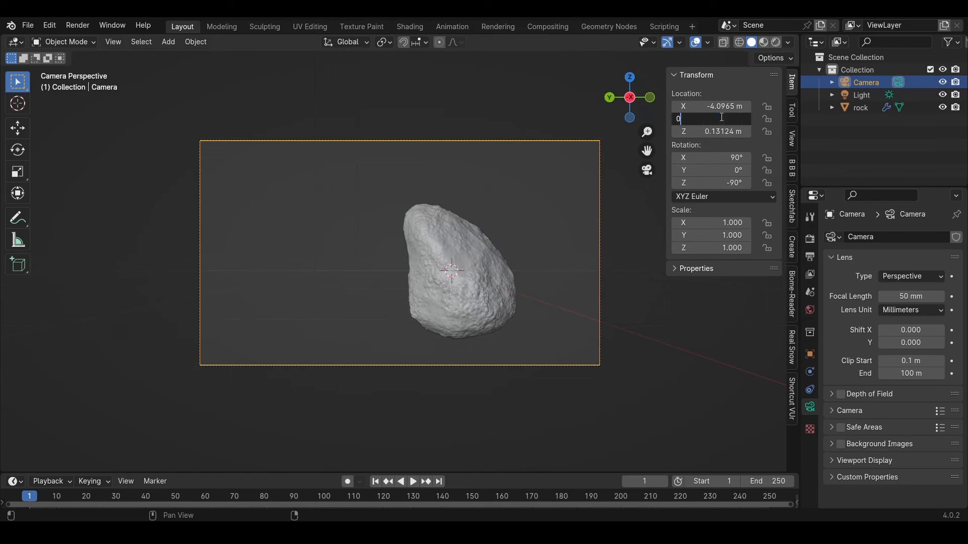
key("Return")
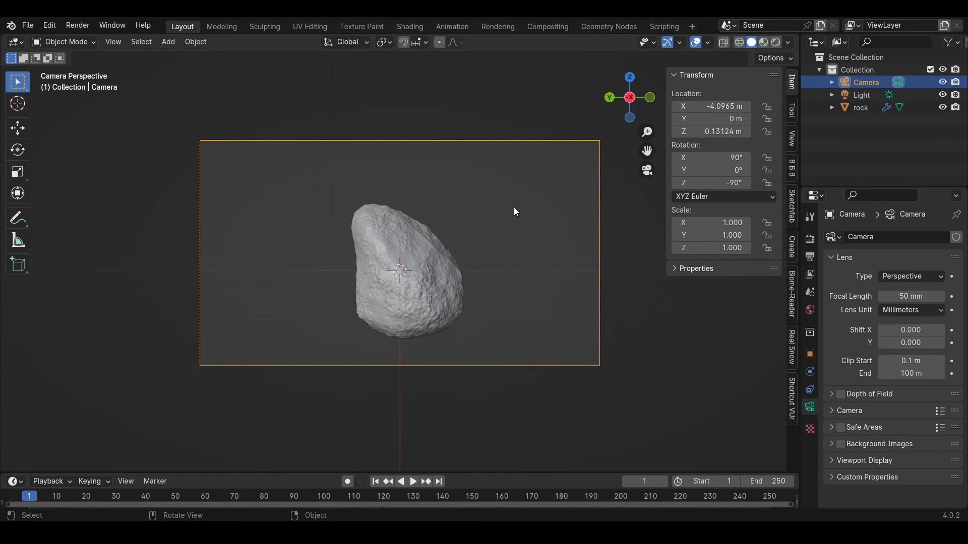
Lower the camera along the Z axis until the rock is vertically centred in the frame
key("g")
key("z")
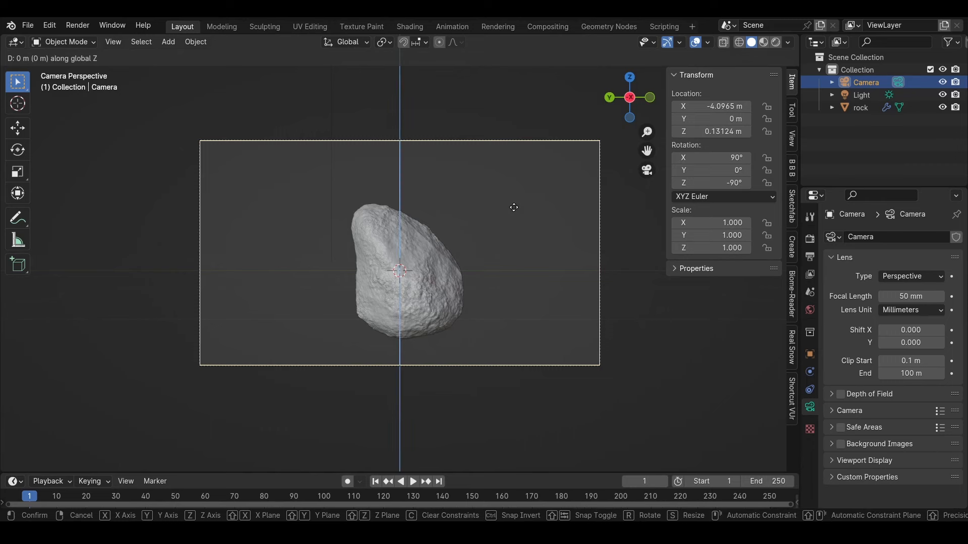
left_click(513, 223)
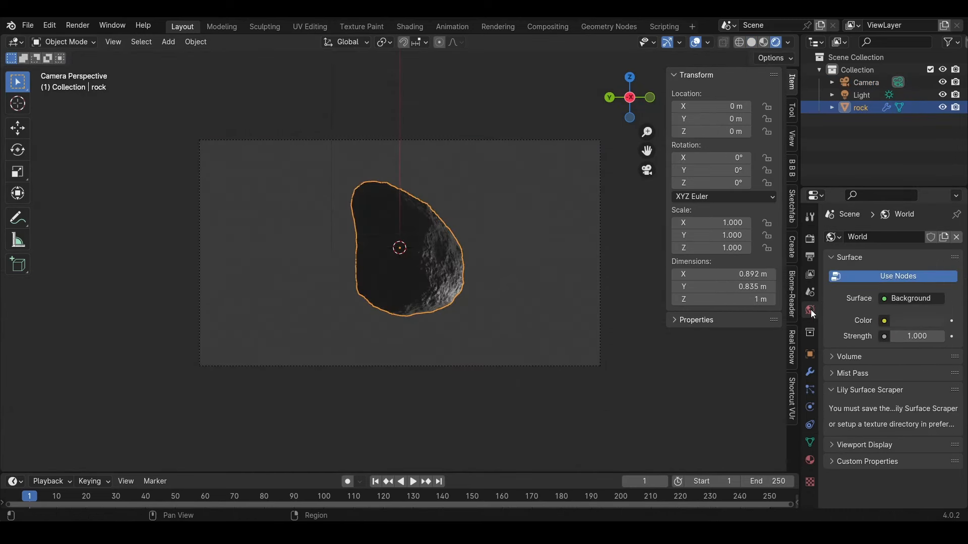
Set the world background color to black and display the render engine settings
left_click(922, 323)
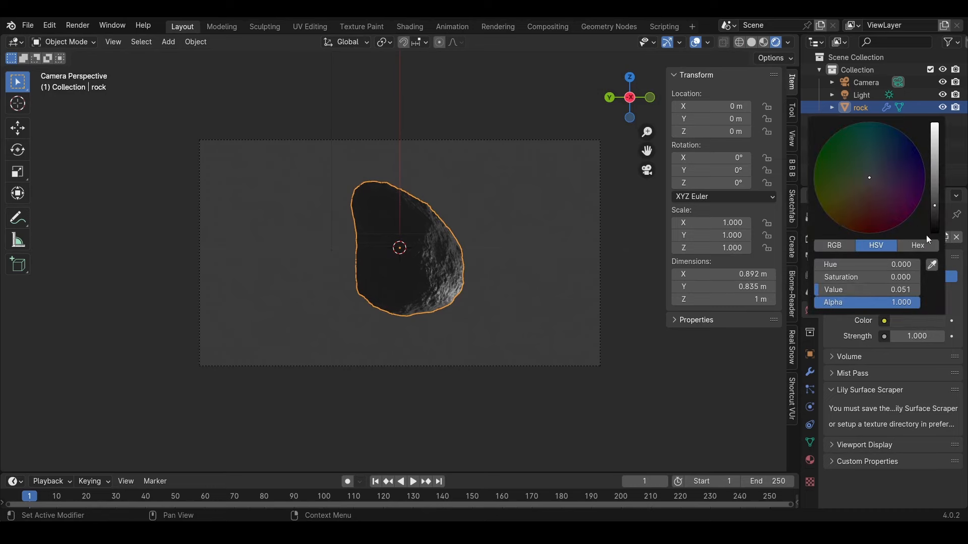
left_click_drag(934, 205, 930, 234)
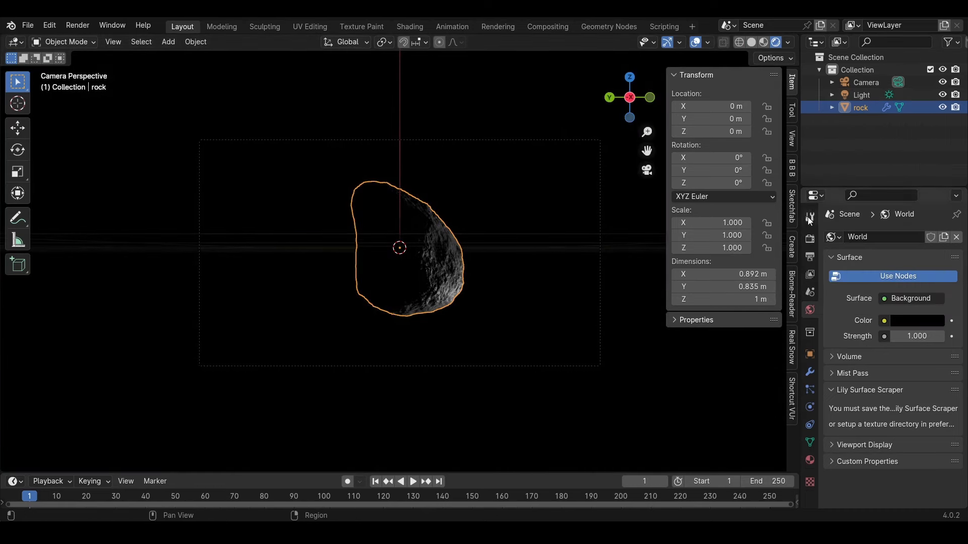
left_click(810, 239)
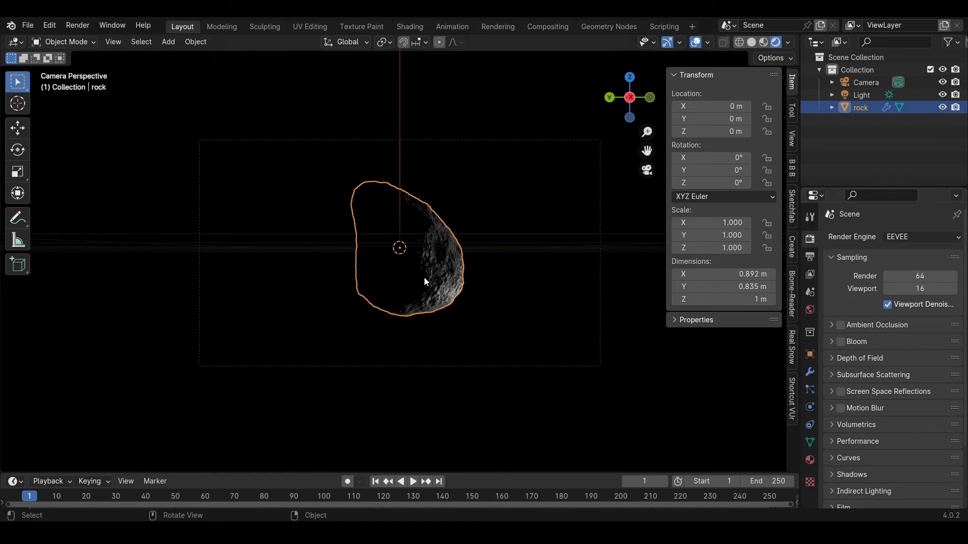
Move the rock about 9.81 m along the global X axis, away from the camera
left_click(426, 244)
key("g")
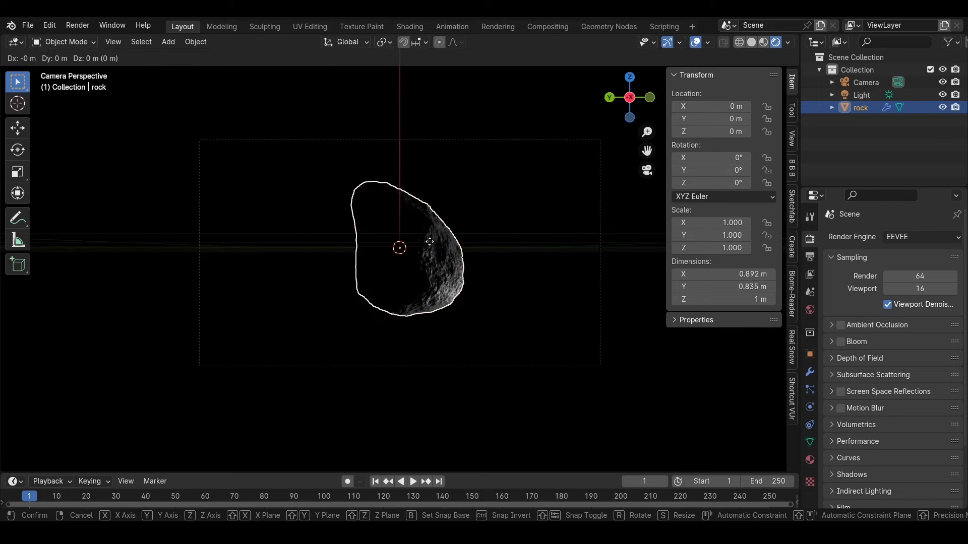
key("x")
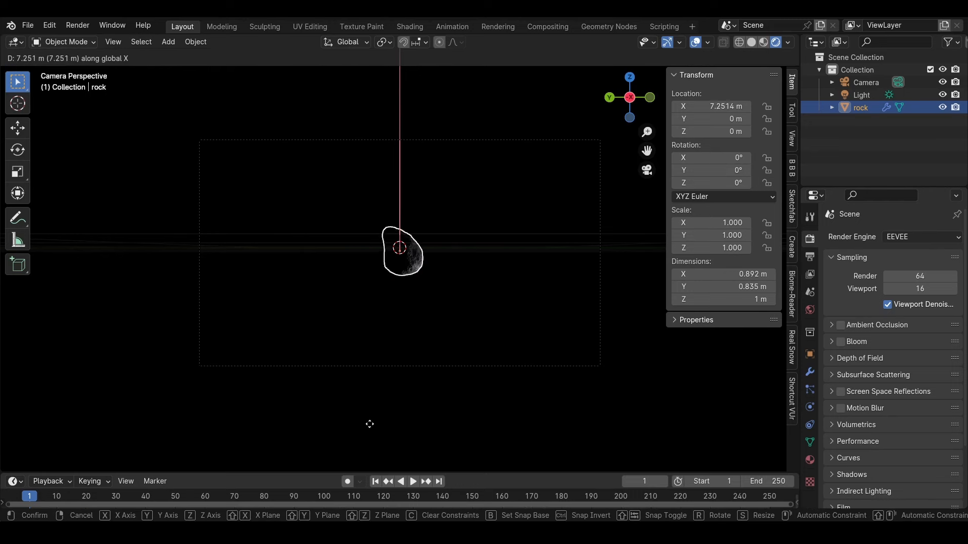
left_click(366, 457)
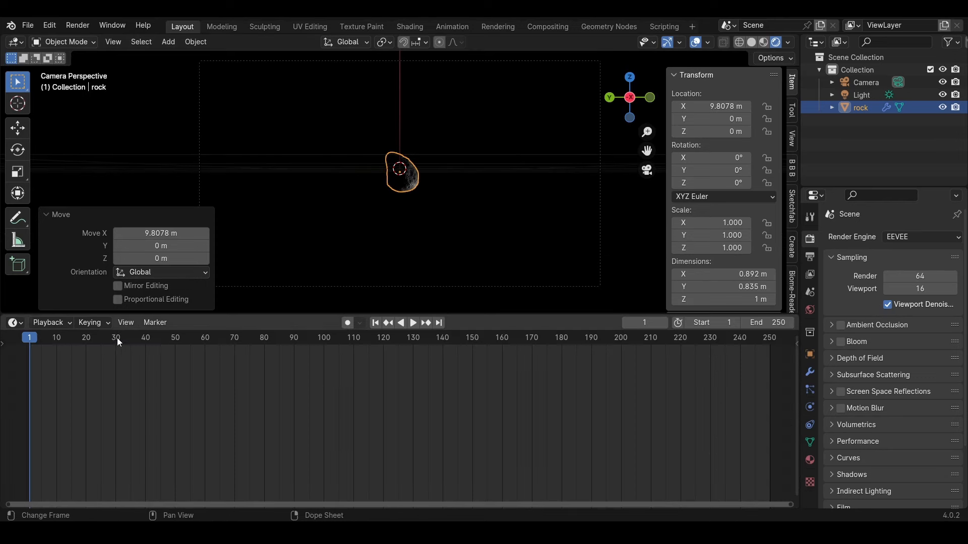
Insert a Location & Rotation keyframe for the rock at frame 1 with the timeline editor in view
left_click(25, 323)
left_click(181, 371)
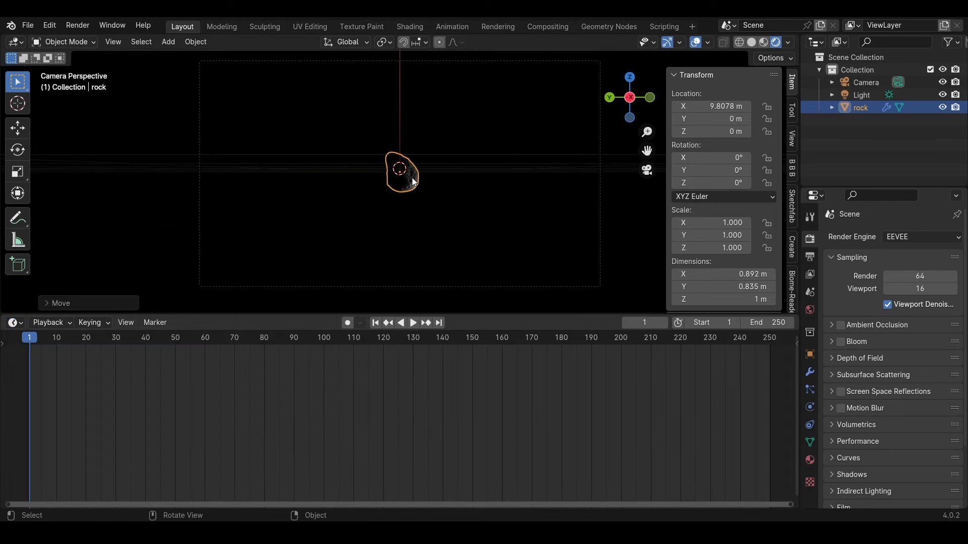
key("i")
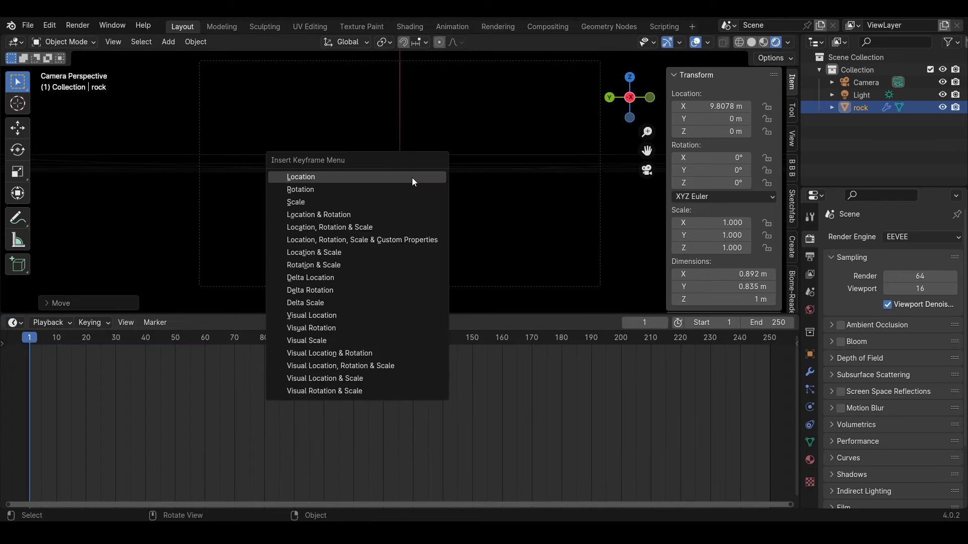
left_click(361, 220)
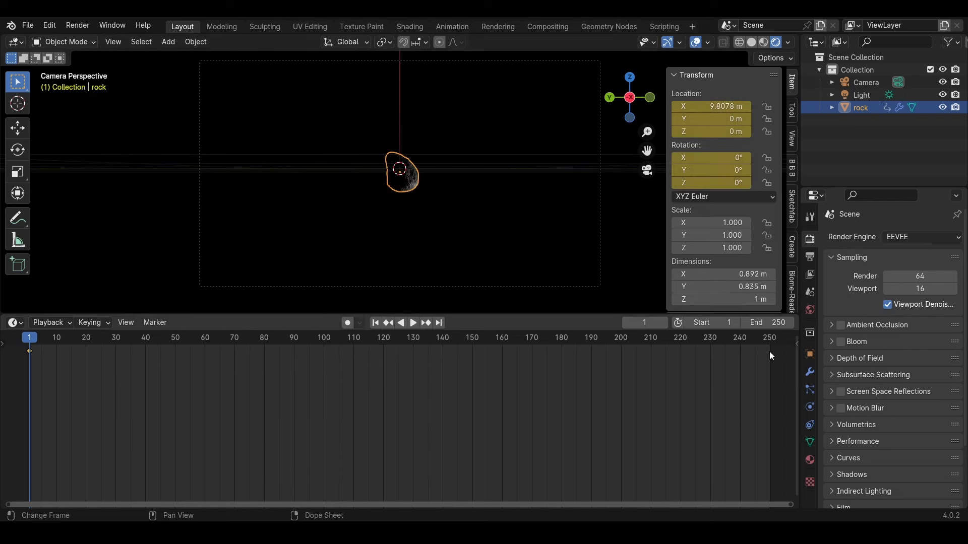
Set the animation's end frame to 1000 and fit the whole frame range in the timeline
left_click(766, 323)
type("1000")
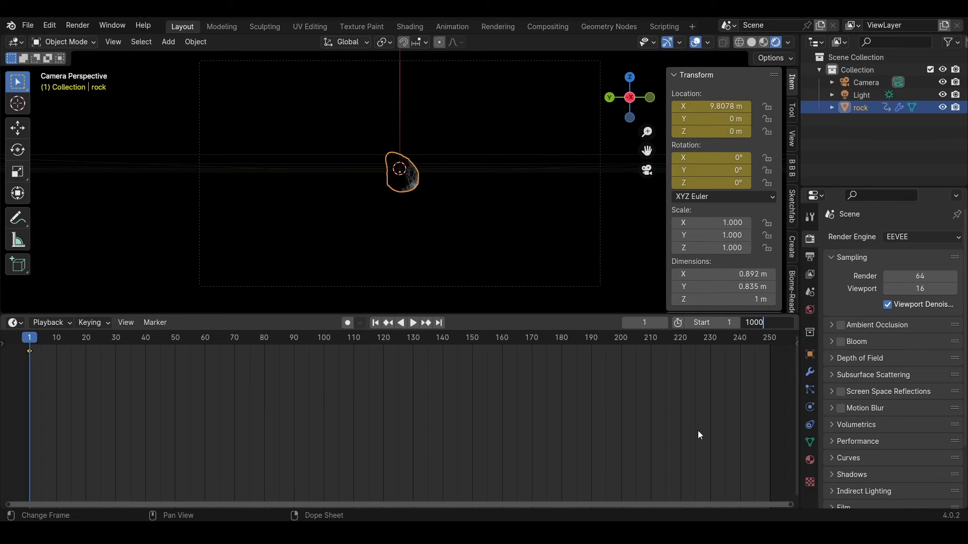
key("Return")
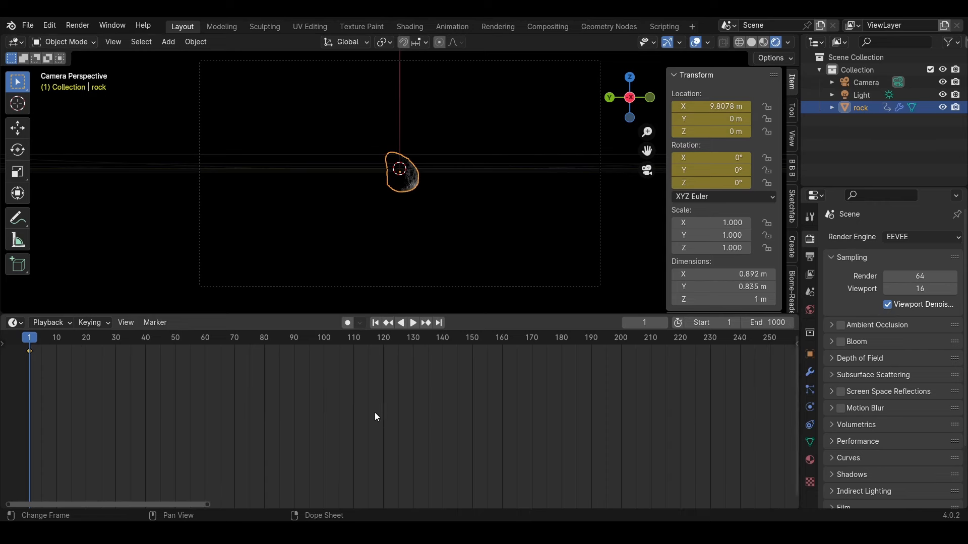
scroll(371, 410, "down", 9)
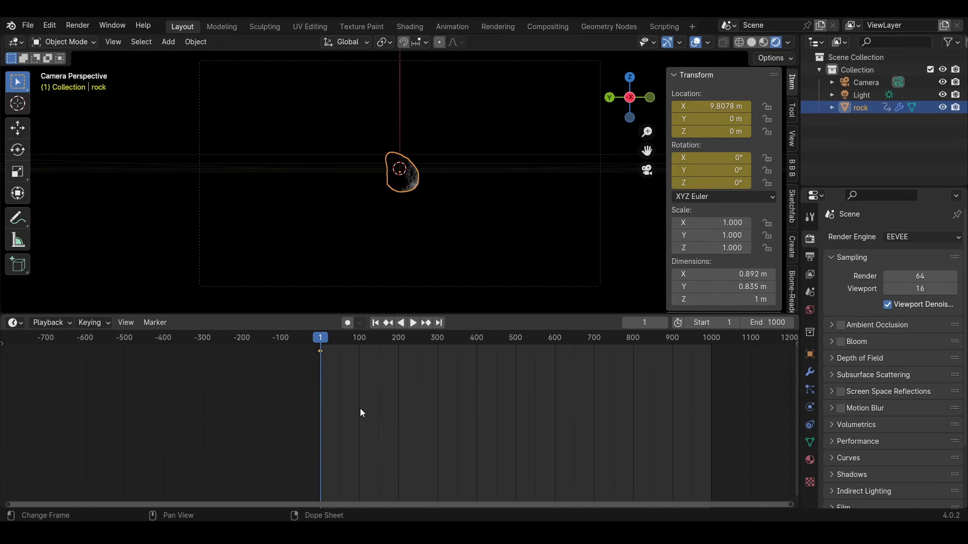
scroll(350, 391, "down", 5, "ctrl")
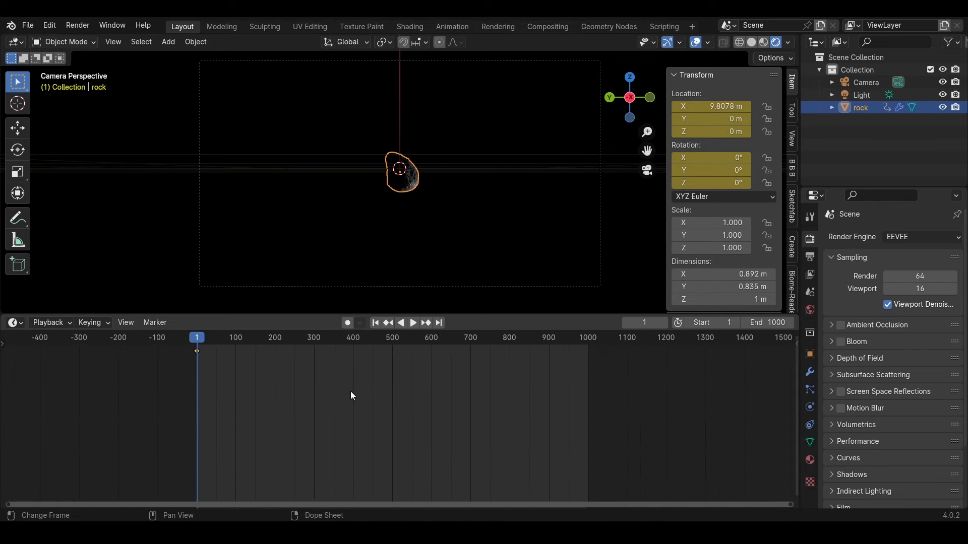
At frame 1000, in solid shading, move the rock along the global X axis to about -2.13 m, close to the camera
left_click(439, 323)
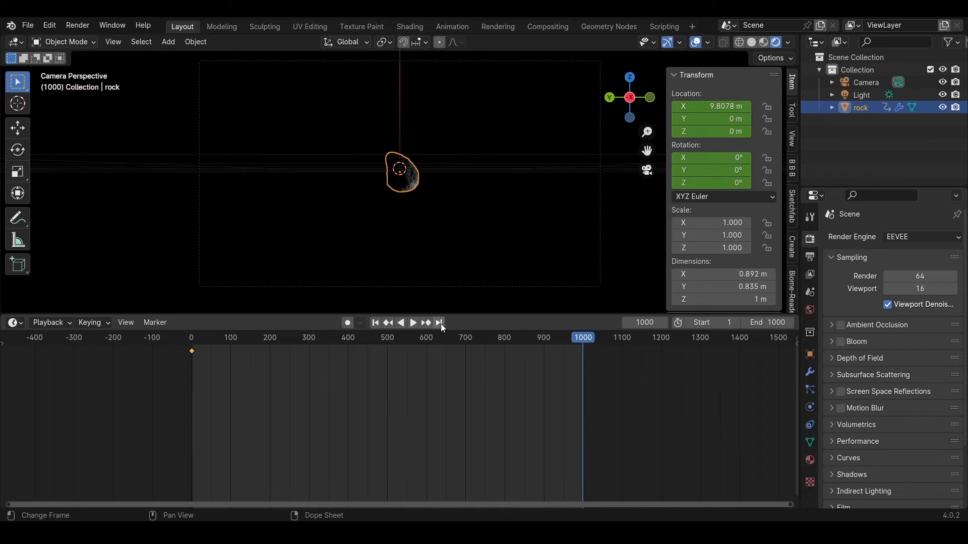
middle_click_drag(396, 188, 387, 240)
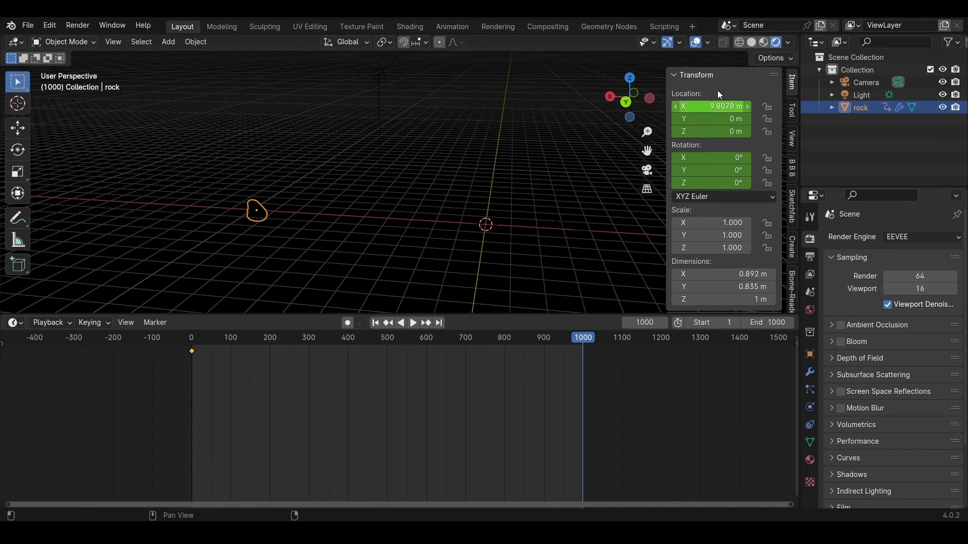
left_click(756, 44)
mouse_move(453, 224)
middle_mouse_down()
mouse_move(412, 249)
mouse_move(422, 240)
middle_mouse_up()
key("g")
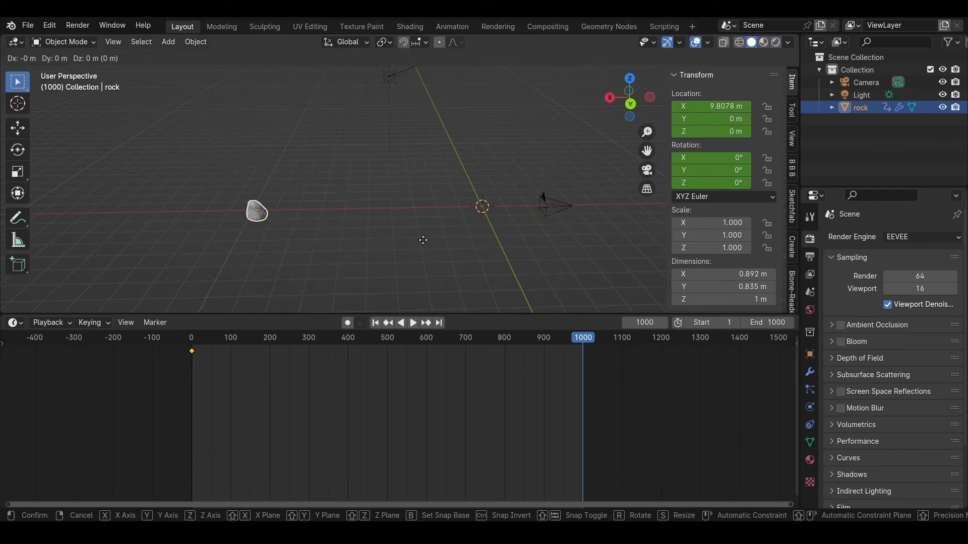
key("x")
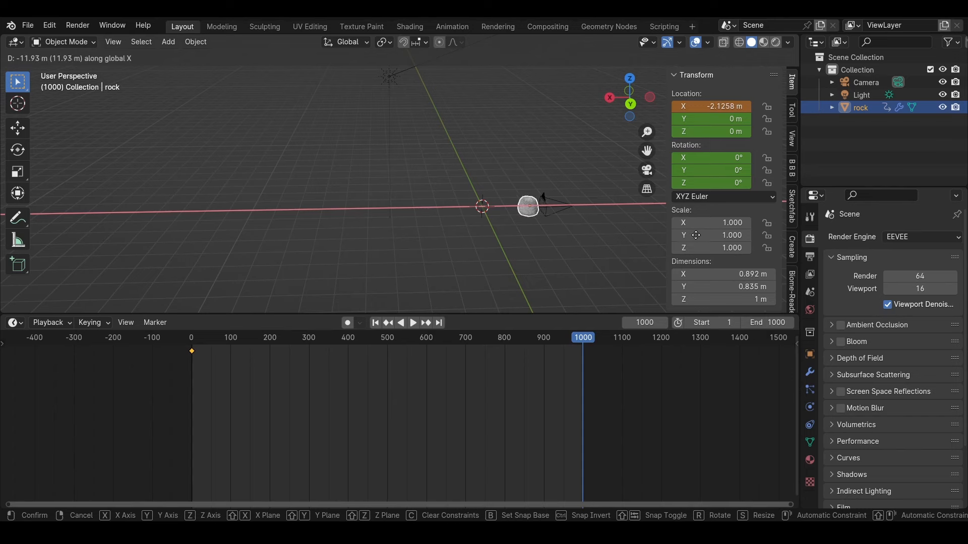
left_click(695, 236)
Rotate the rock about 173° around the global X axis and insert a Location & Rotation keyframe at frame 1000
middle_click_drag(625, 237, 419, 218)
scroll(430, 210, "up", 4)
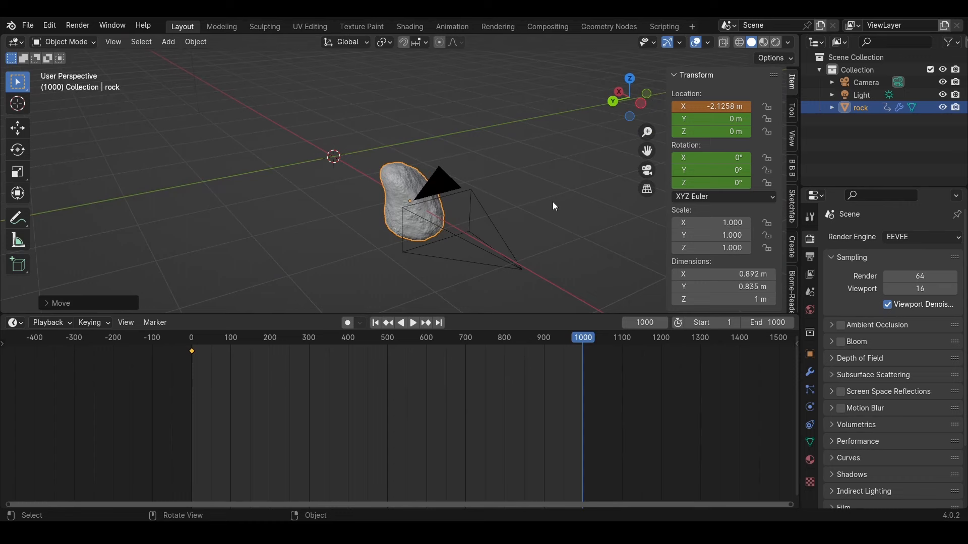
key("r")
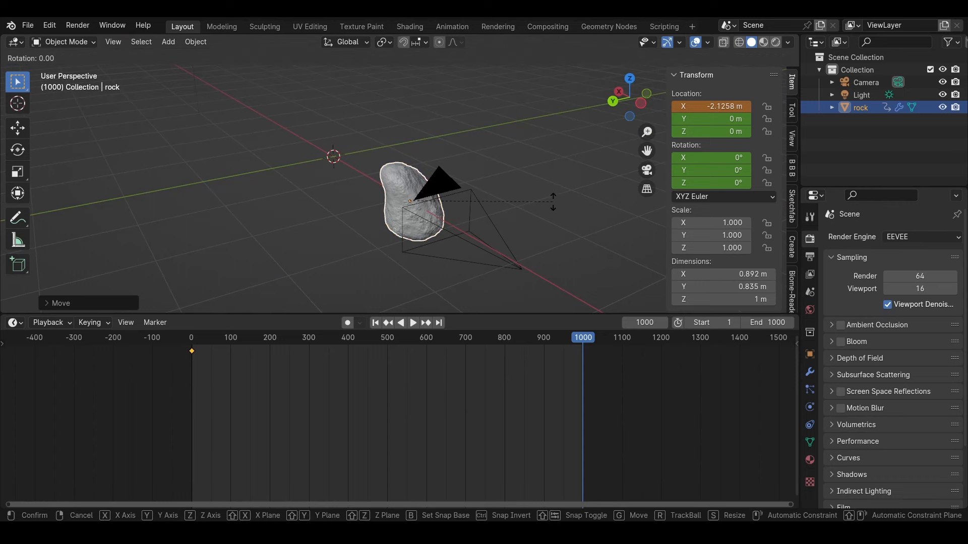
key("x")
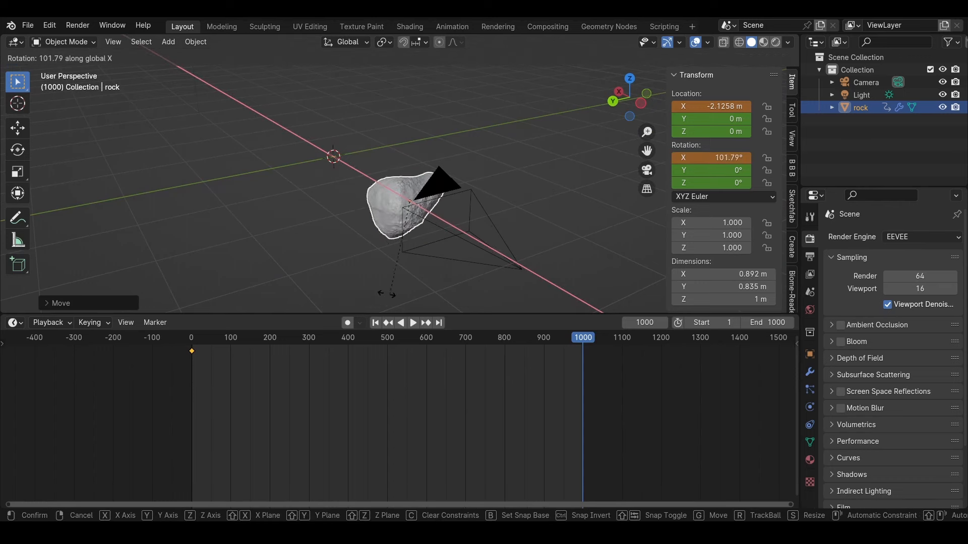
left_click(300, 214)
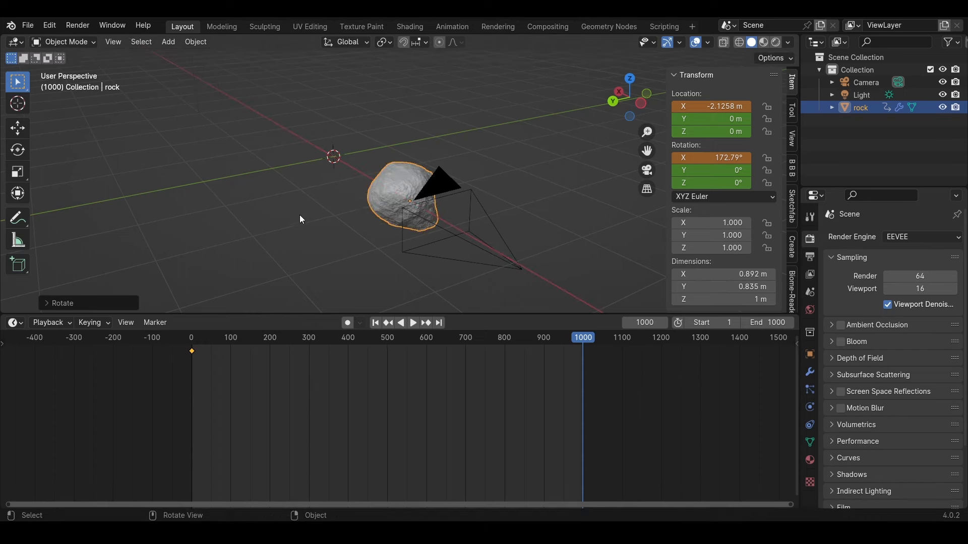
key("i")
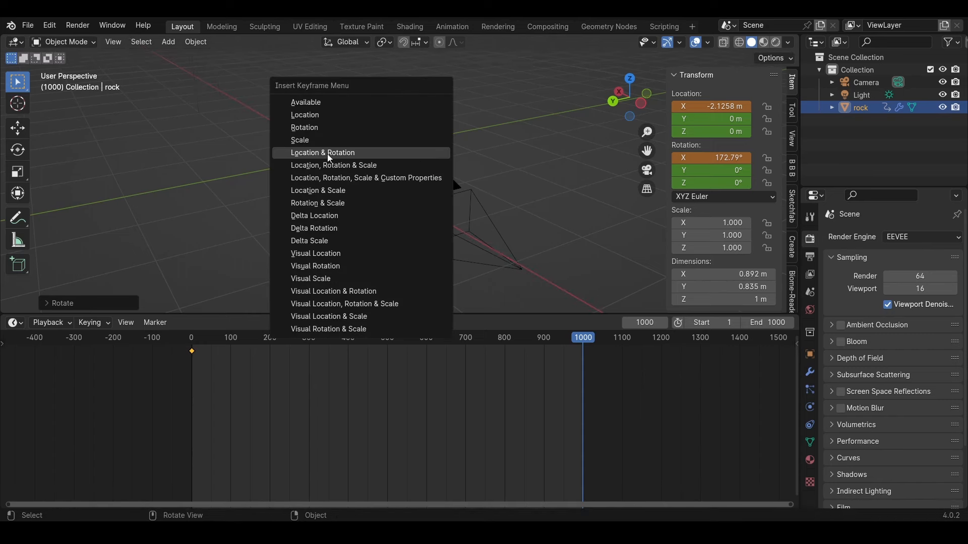
left_click(357, 151)
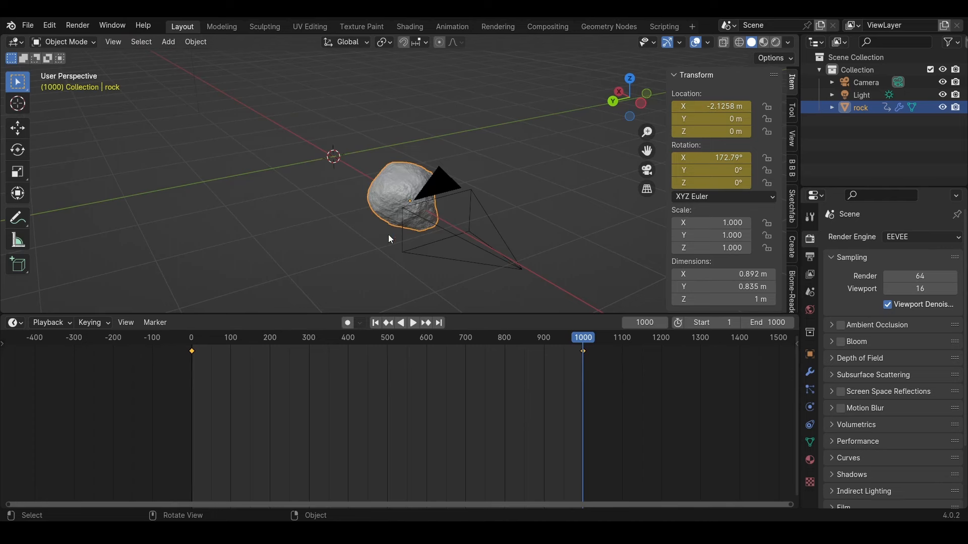
Play and scrub the animation from its start to examine how the rock travels and rotates towards the camera
scroll(398, 237, "down", 5)
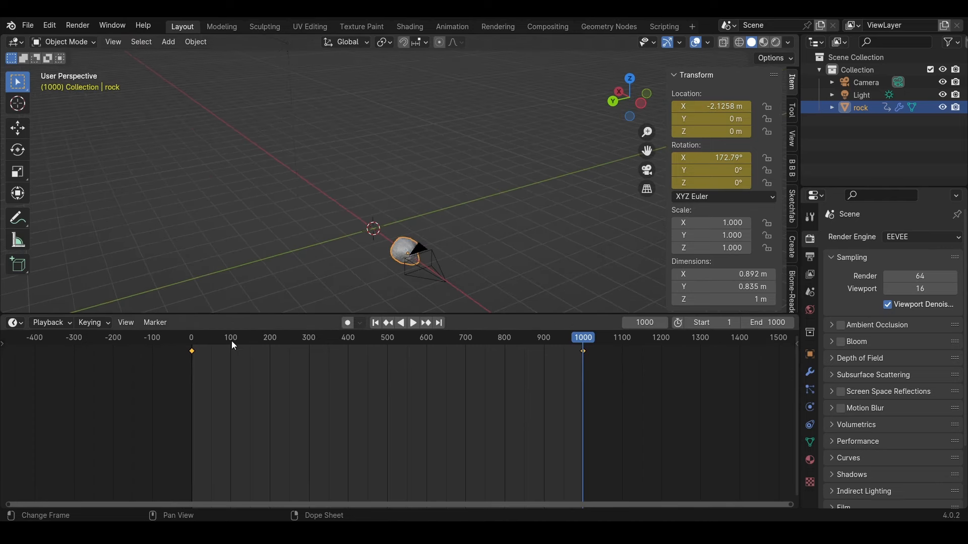
left_click(192, 342)
key("space")
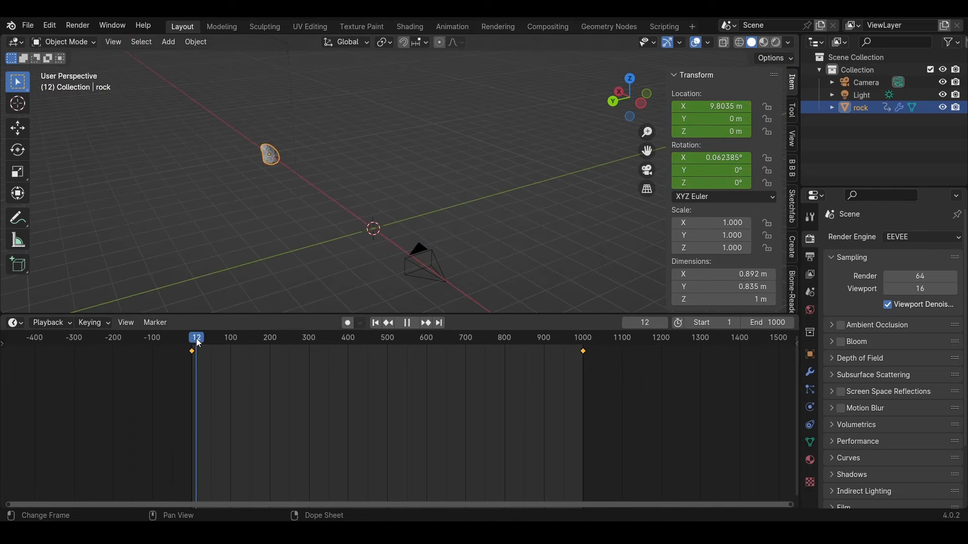
key("space")
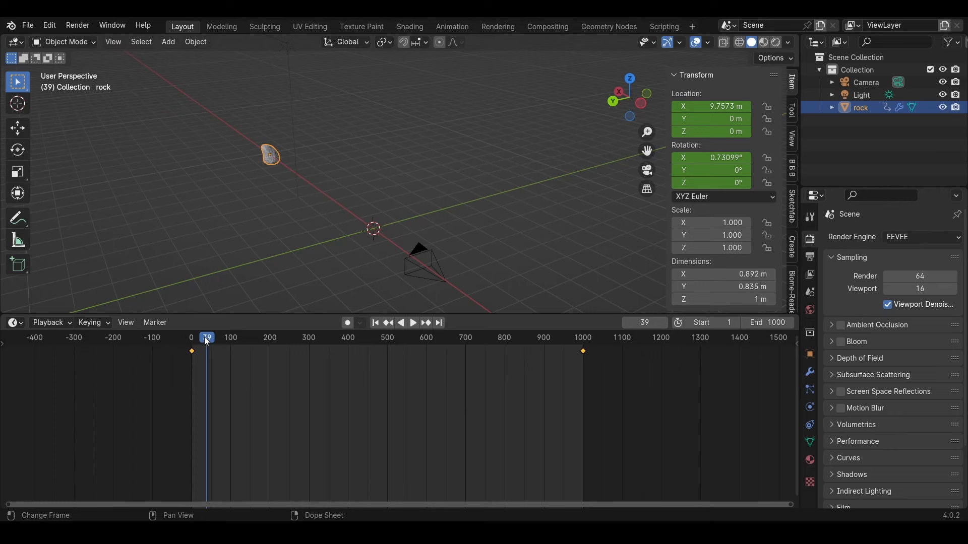
mouse_move(207, 342)
left_mouse_down()
mouse_move(291, 334)
mouse_move(582, 349)
mouse_move(192, 348)
left_mouse_up()
middle_click_drag(237, 181, 401, 286)
left_click(413, 323)
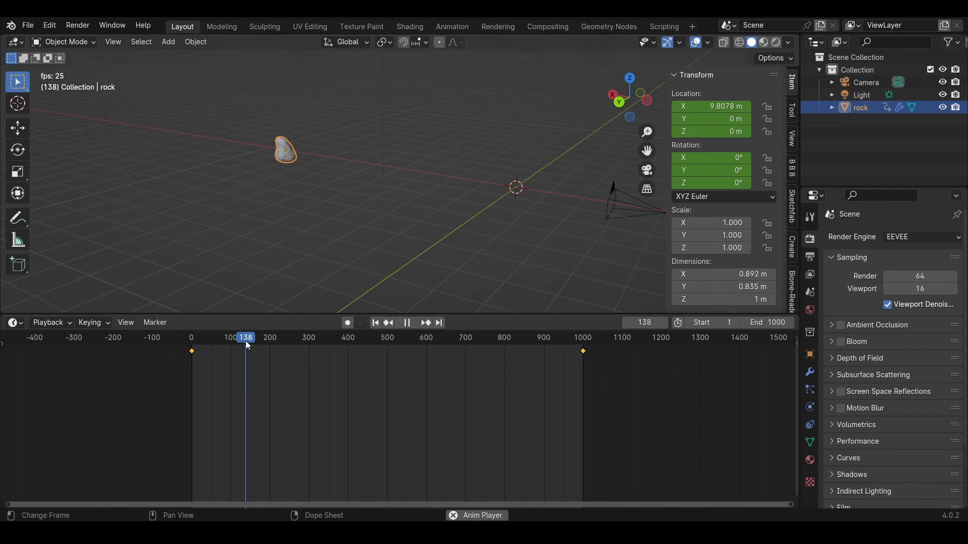
left_click_drag(255, 337, 327, 344)
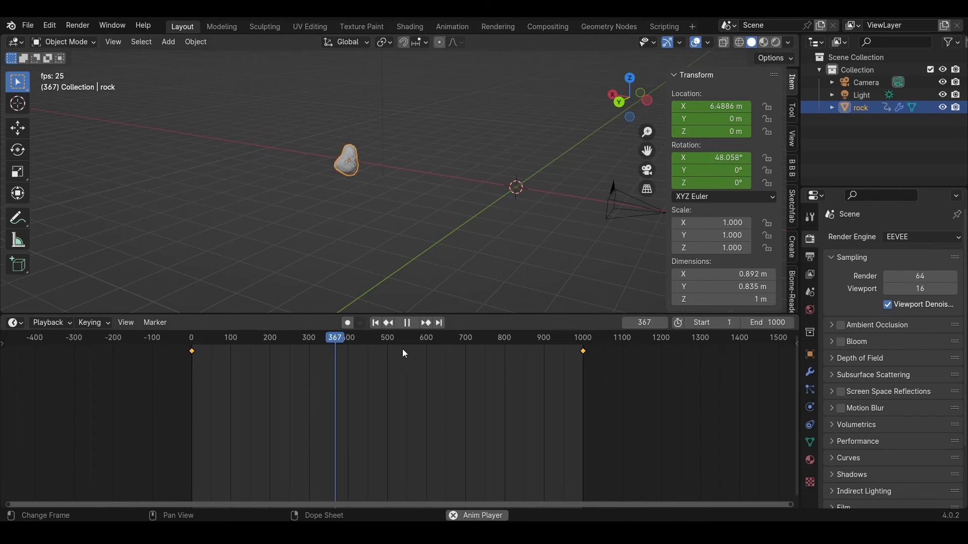
left_click(407, 323)
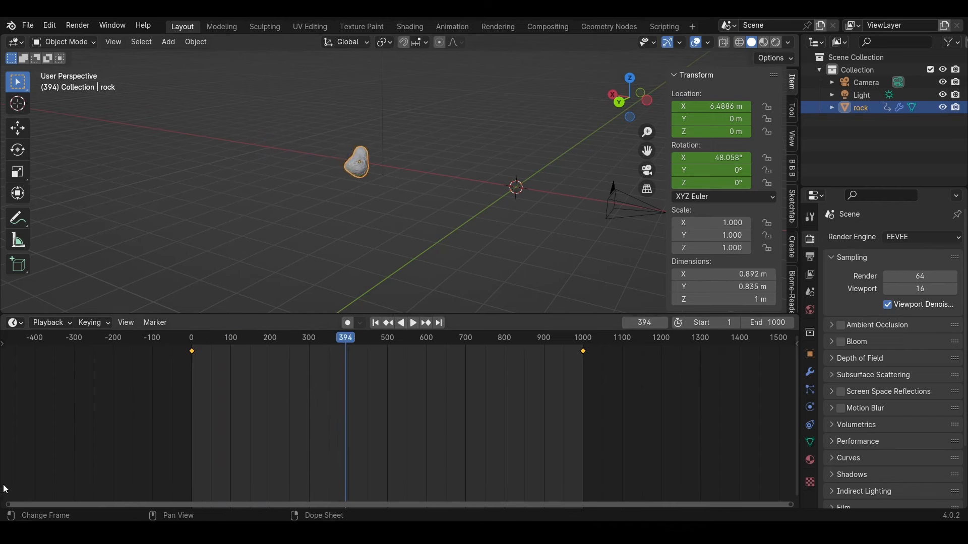
Split the timeline area horizontally and turn the lower part into a Graph Editor
left_click_drag(4, 508, 9, 377)
left_click(14, 323)
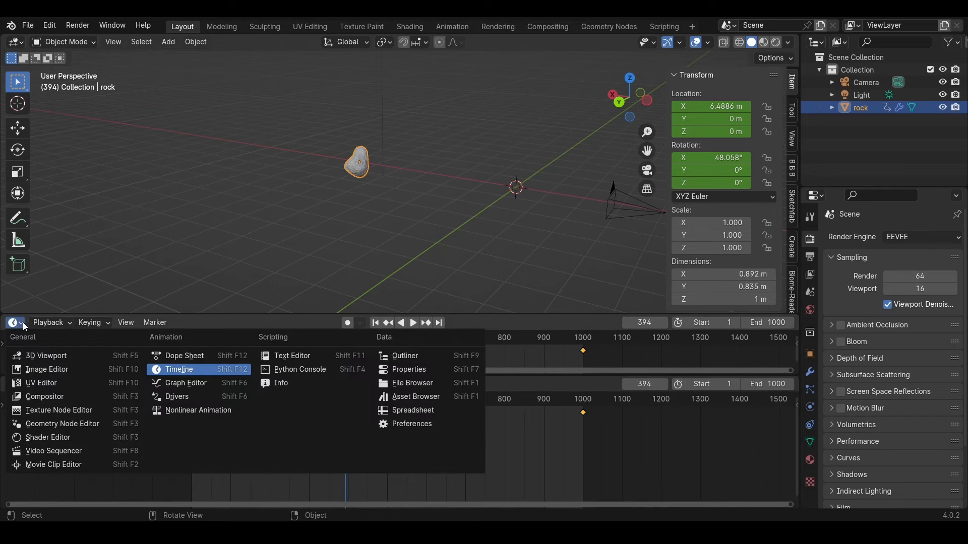
left_click(16, 385)
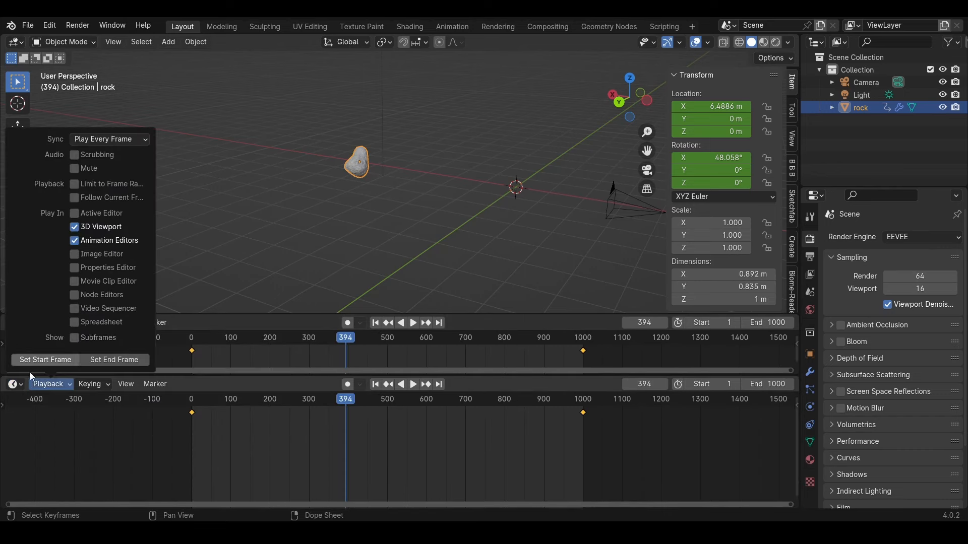
left_click(14, 385)
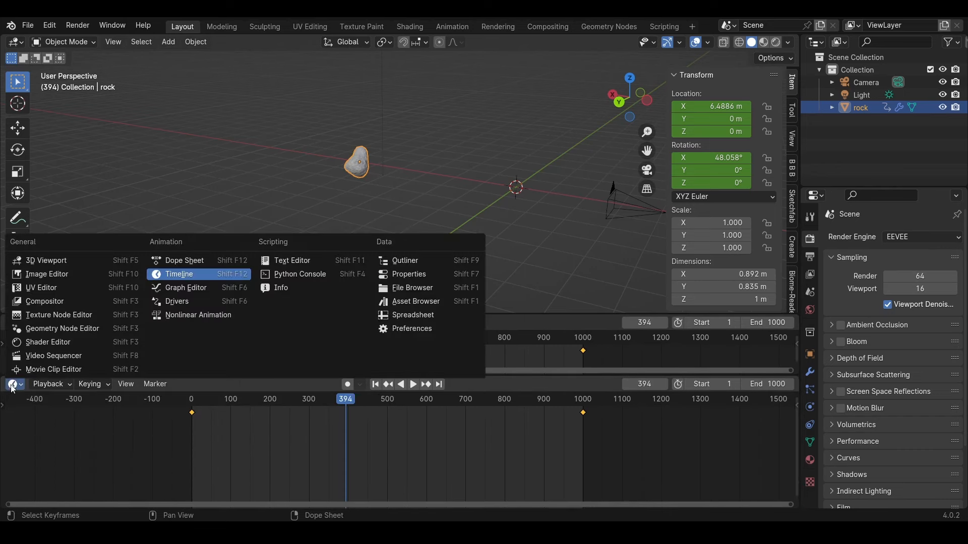
left_click(215, 286)
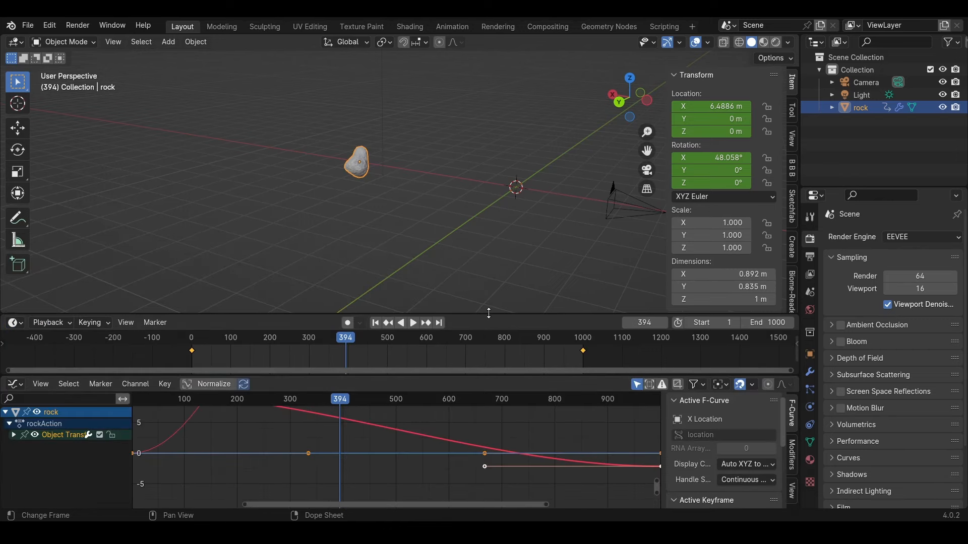
Enlarge the Graph Editor area and frame all of the rock's animation curves in it
left_click_drag(488, 313, 488, 115)
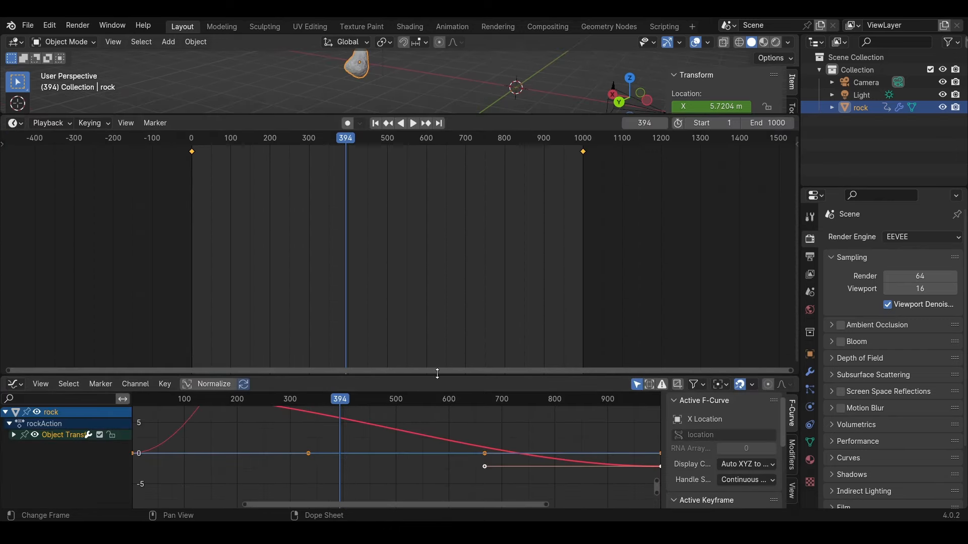
left_click_drag(437, 378, 433, 175)
key("Home")
scroll(368, 388, "down", 3)
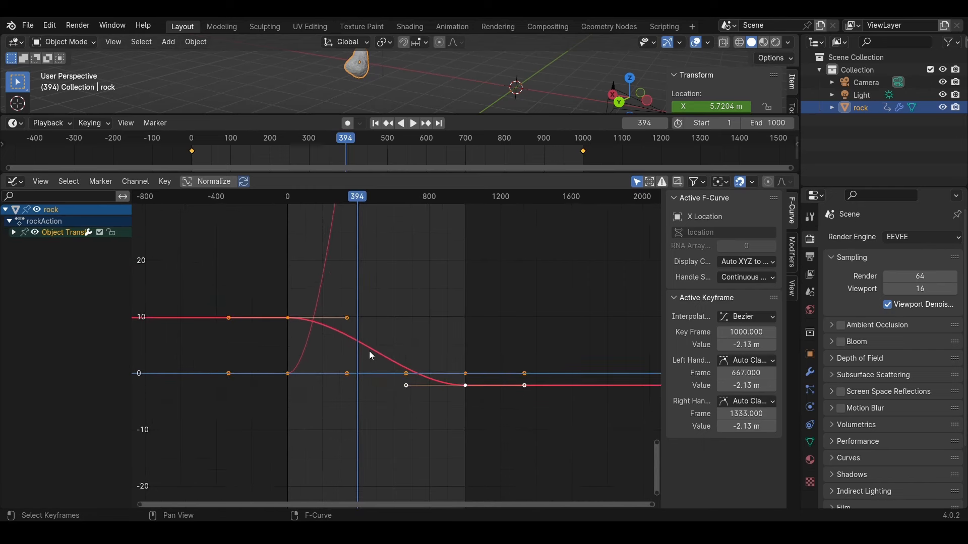
Set the interpolation mode of the rock's keyframes to Linear
right_click(351, 318)
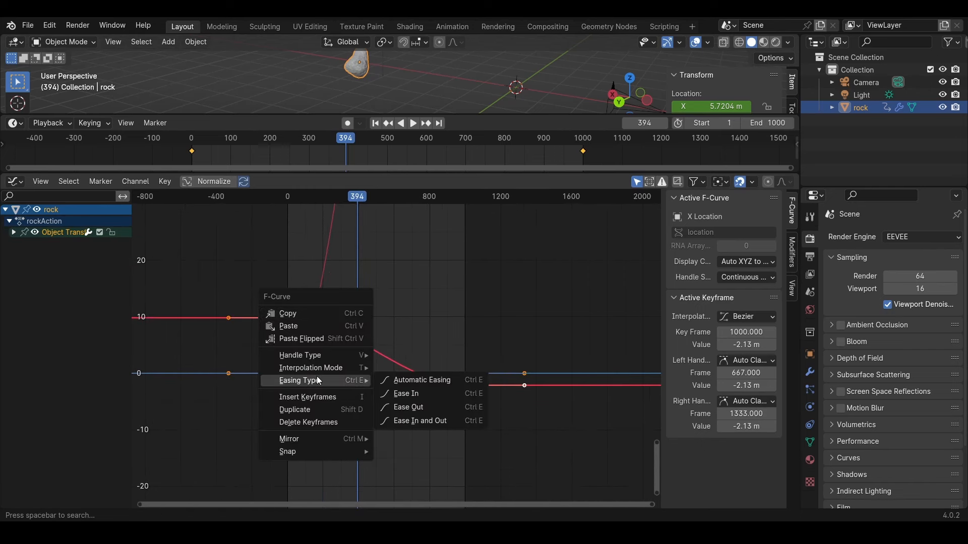
mouse_move(350, 370)
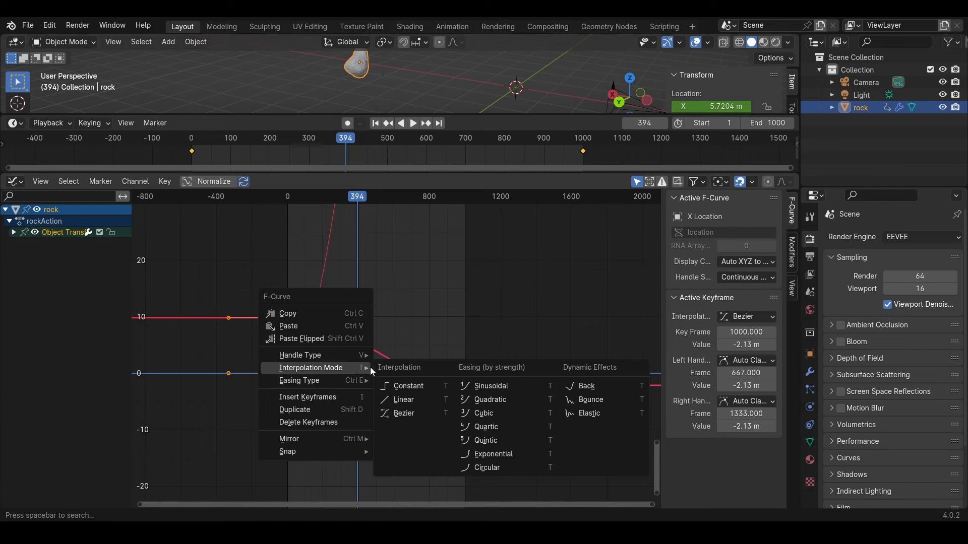
left_click(422, 402)
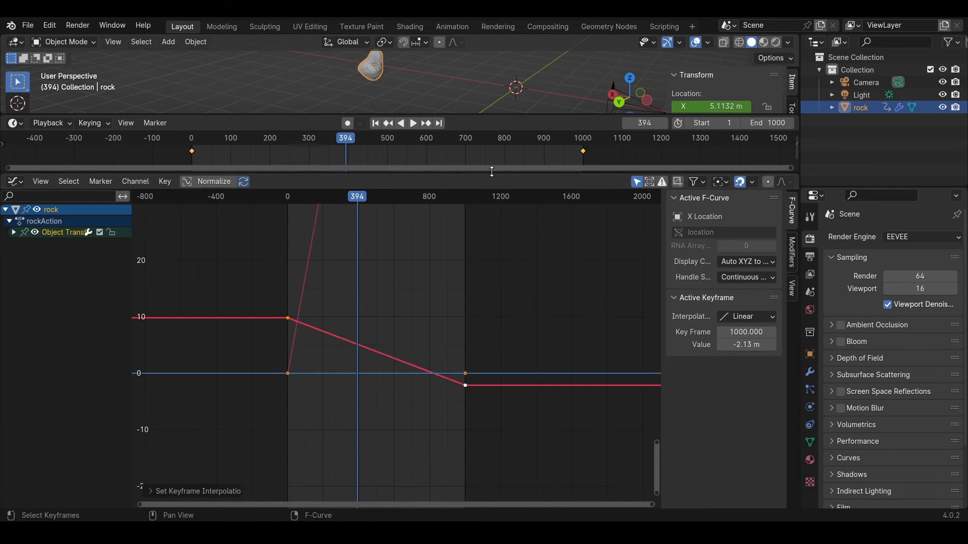
Shrink the Graph Editor to give the 3D viewport more room, and play the rock's animation from the start
left_click_drag(491, 174, 476, 437)
left_click_drag(488, 115, 347, 338)
key("shift+Left")
key("space")
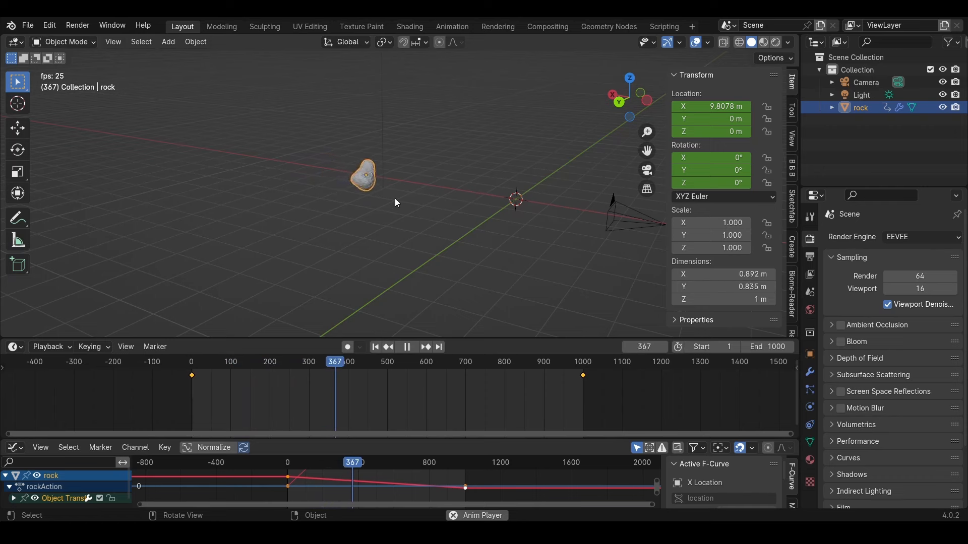
left_click(407, 348)
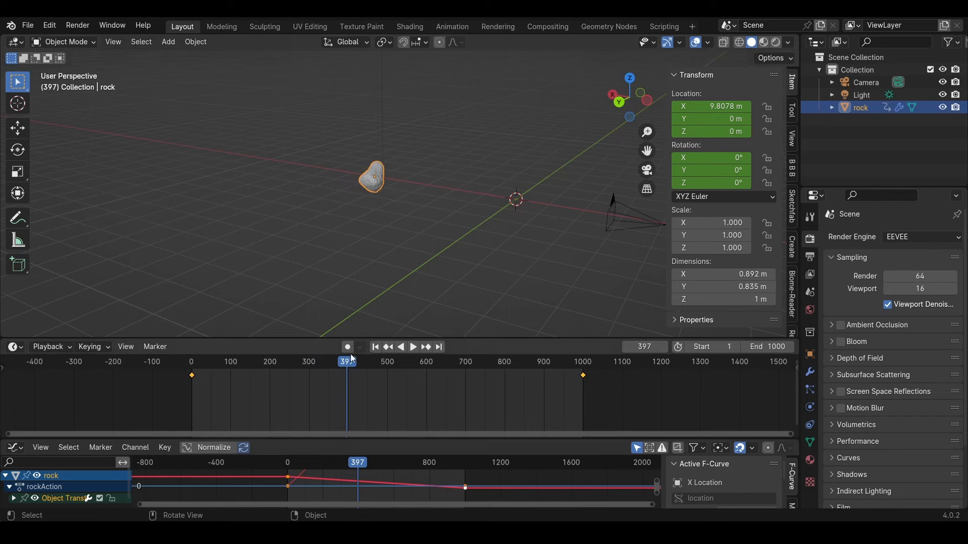
left_click_drag(346, 362, 199, 377)
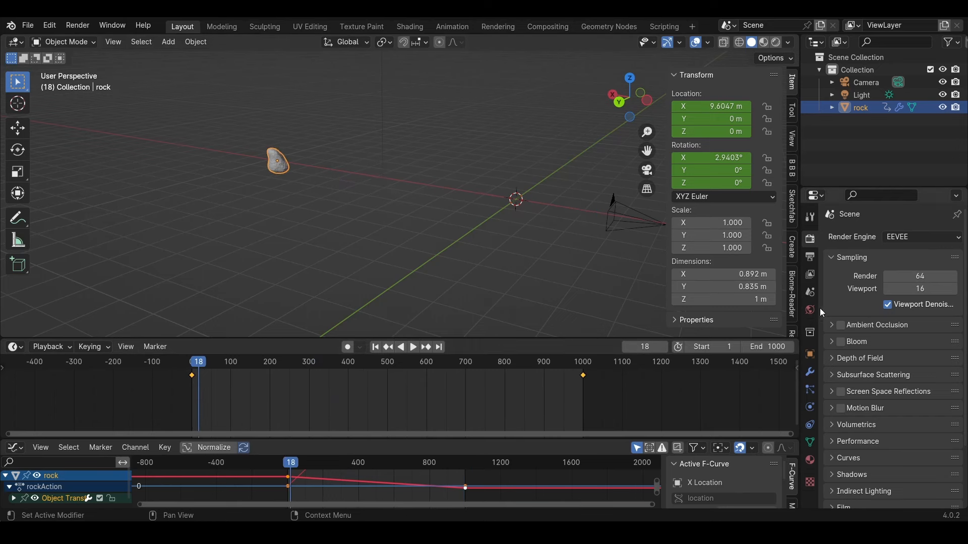
Set the scene's output frame rate to 60 fps while the animation plays from frame 0
left_click(810, 372)
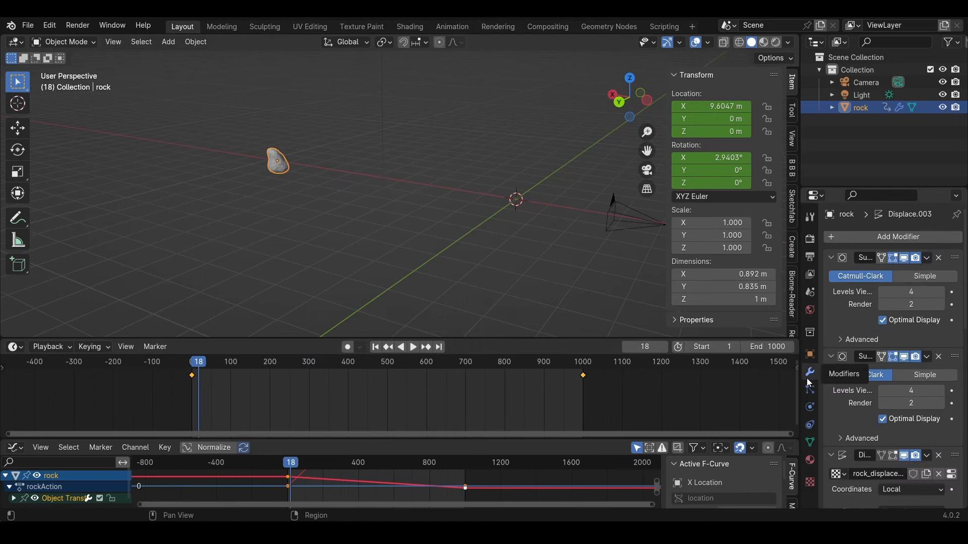
left_click(811, 240)
left_click(810, 257)
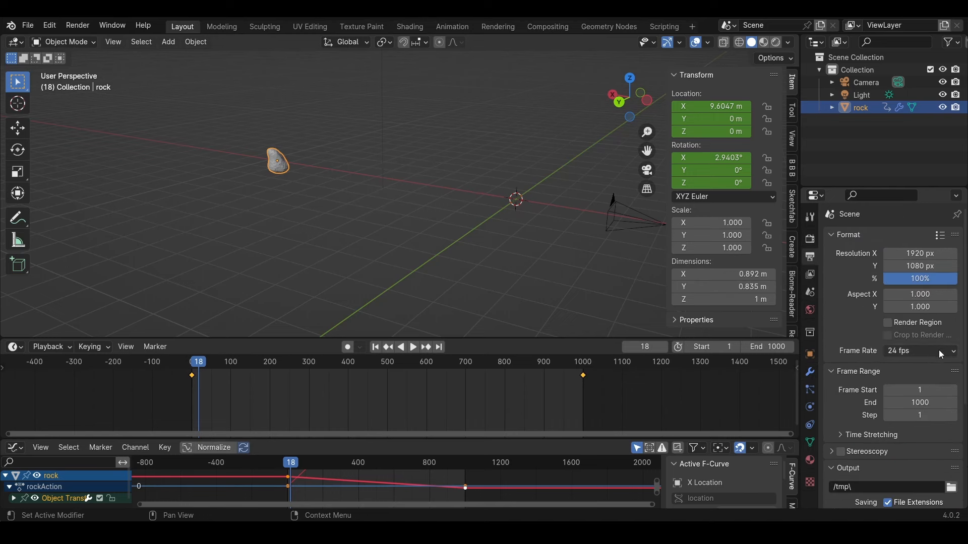
mouse_move(196, 367)
left_mouse_down()
mouse_move(525, 374)
mouse_move(183, 371)
left_mouse_up()
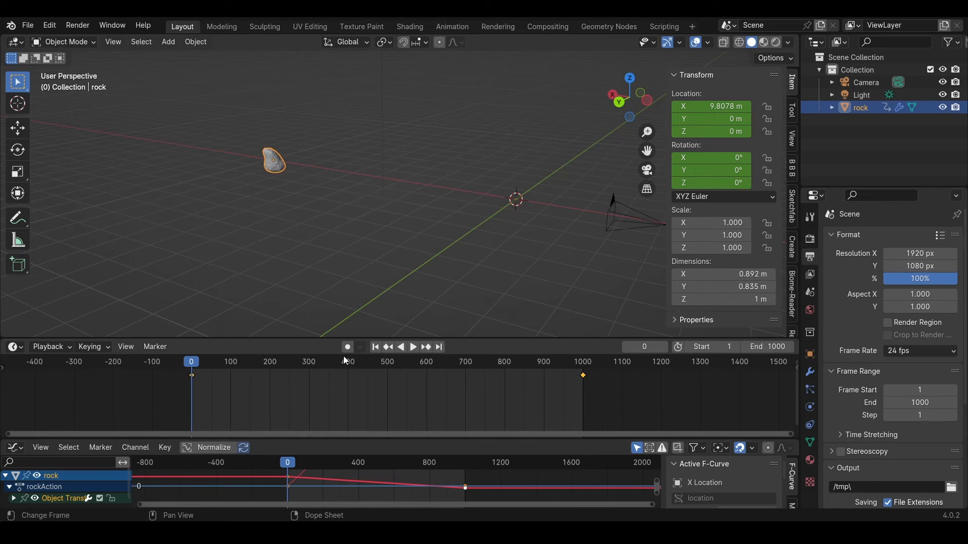
left_click(412, 348)
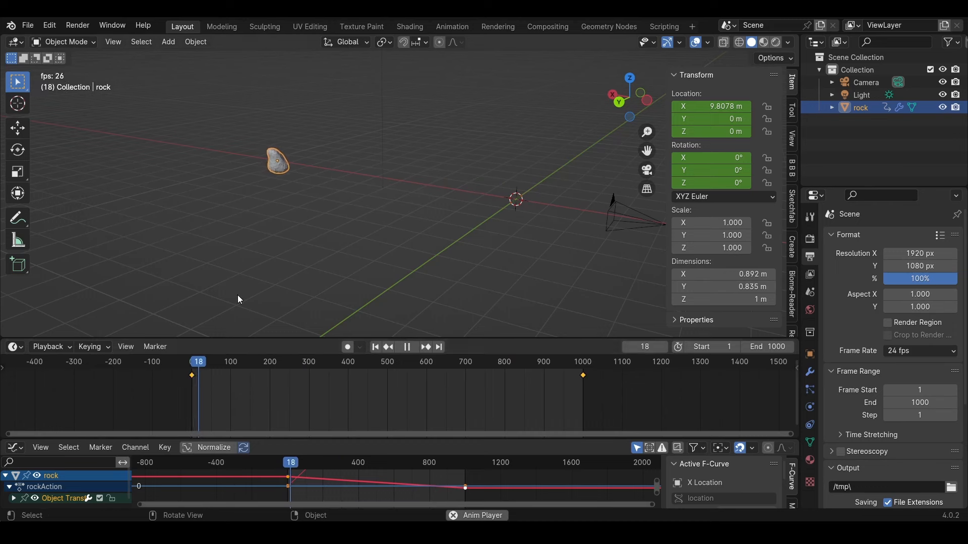
left_click(915, 351)
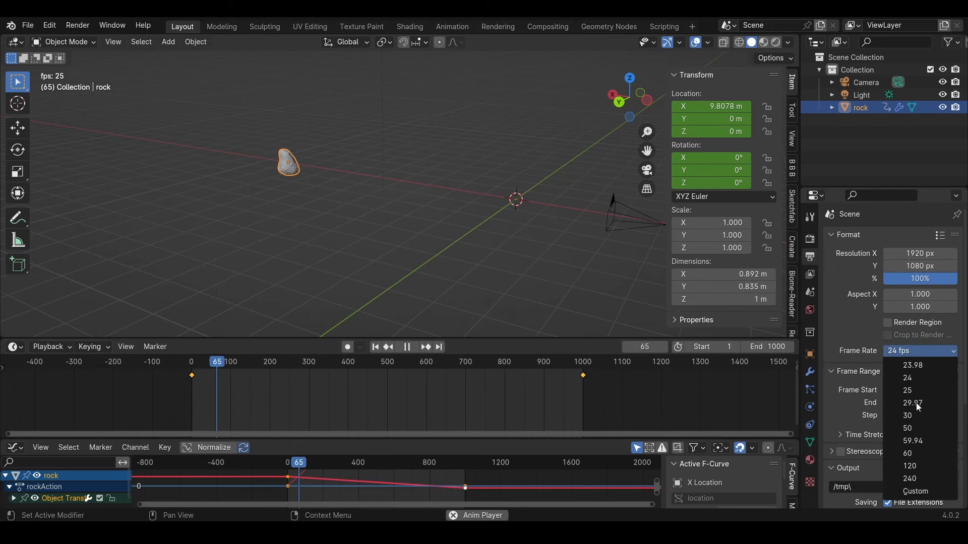
left_click(926, 454)
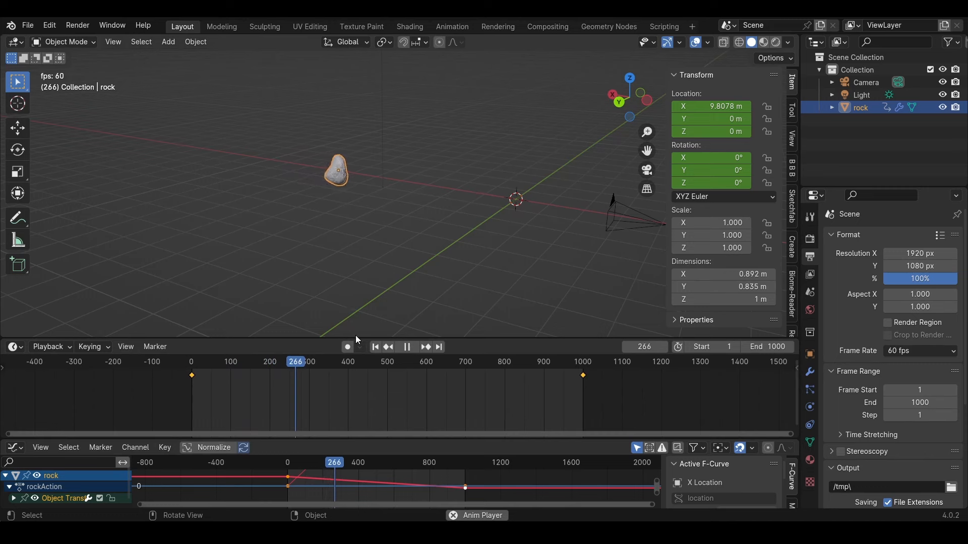
Try the playback at a 240 fps frame rate, and set the frame rate back to 60 fps
left_click(917, 353)
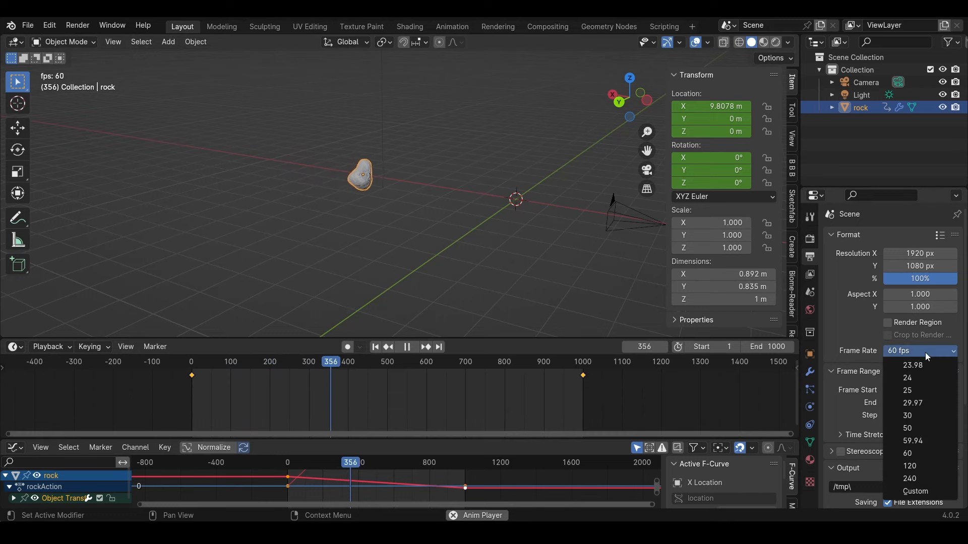
left_click(933, 479)
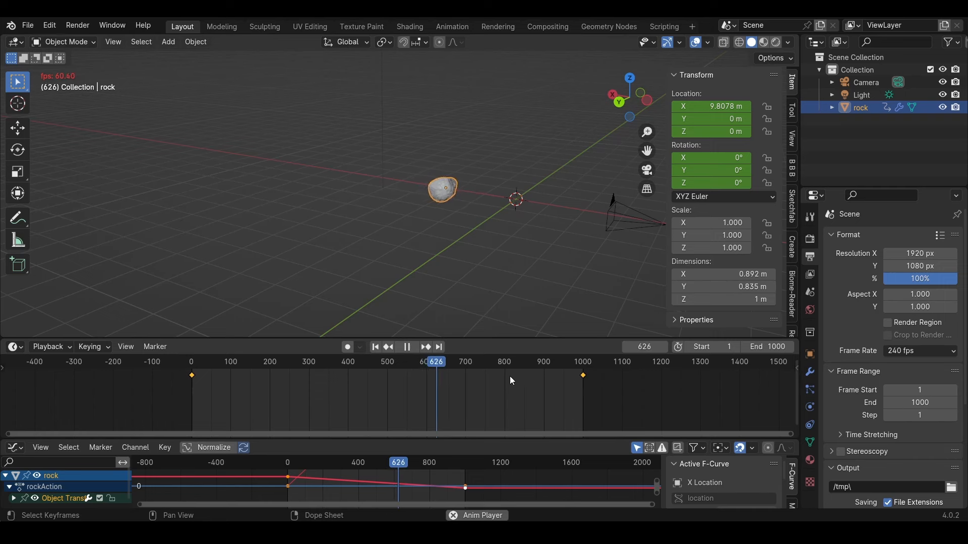
left_click(412, 349)
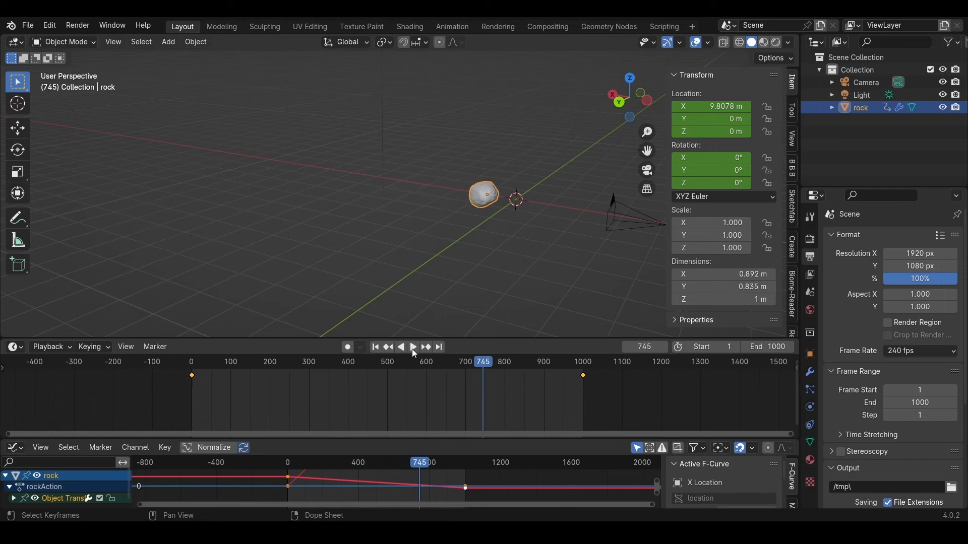
left_click(920, 351)
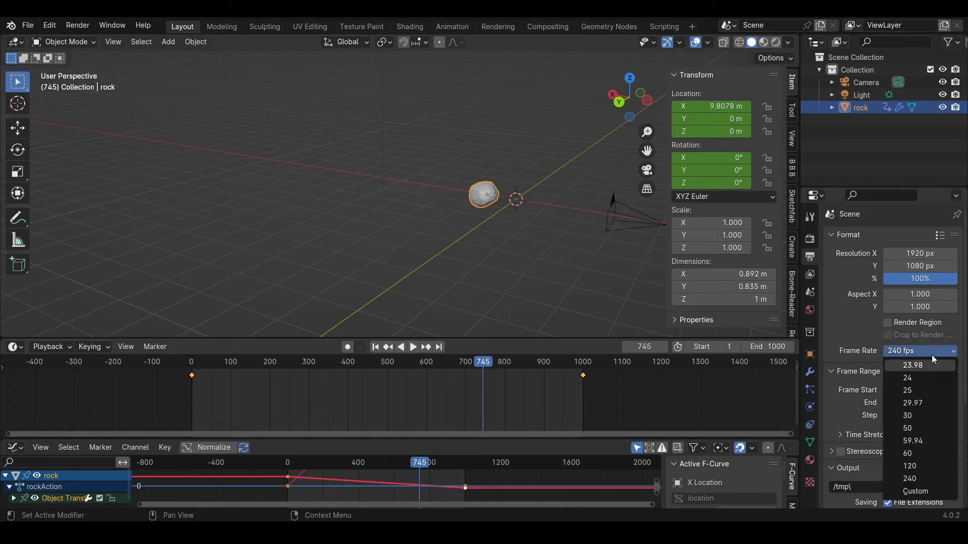
left_click(921, 455)
Return to the animation's start and look through the camera with overlays hidden and rendered shading on
key("shift+Left")
key("KP_0")
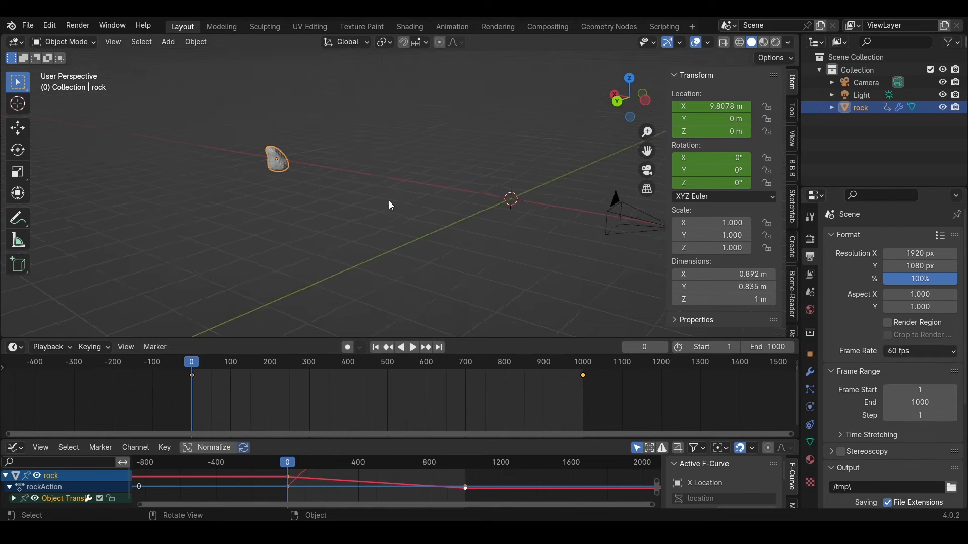
left_click(699, 43)
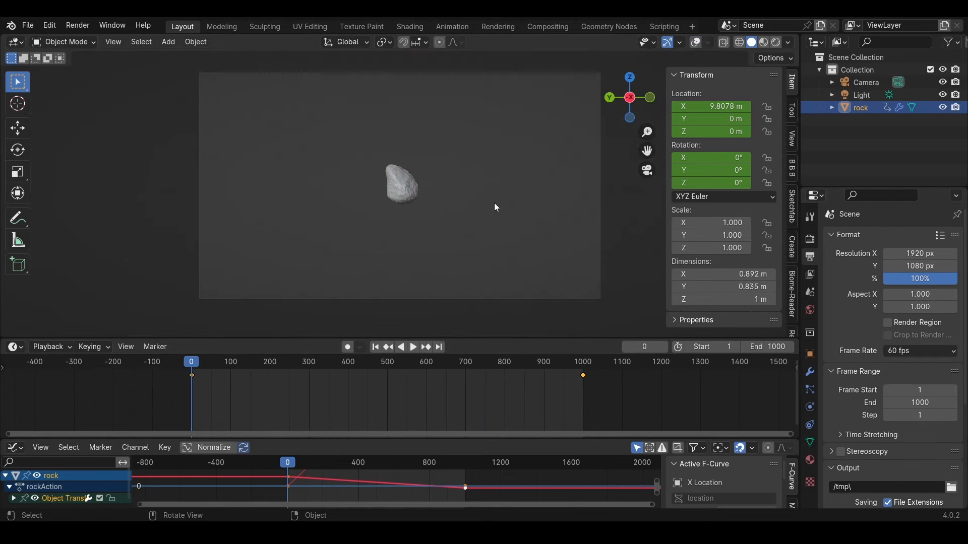
left_click(697, 43)
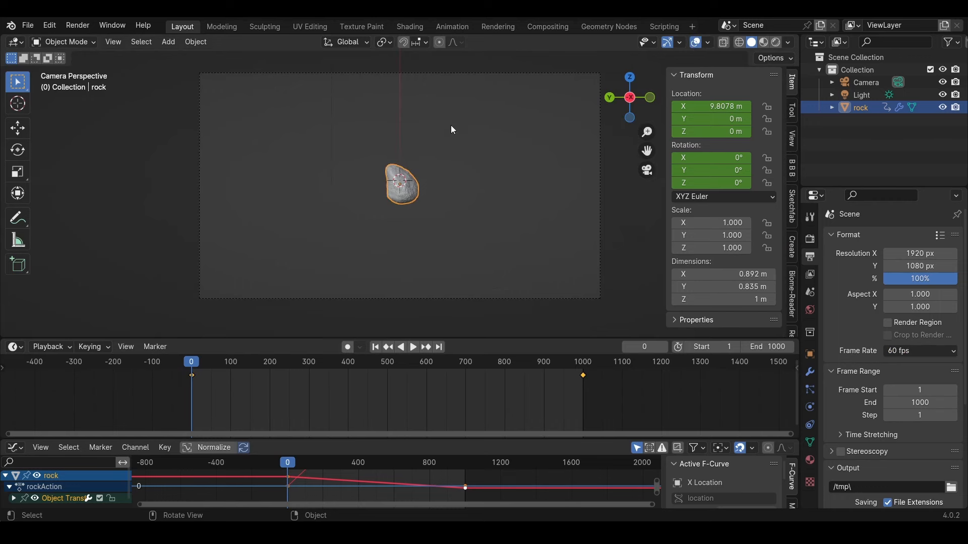
middle_click_drag(452, 130, 430, 217)
left_click(697, 43)
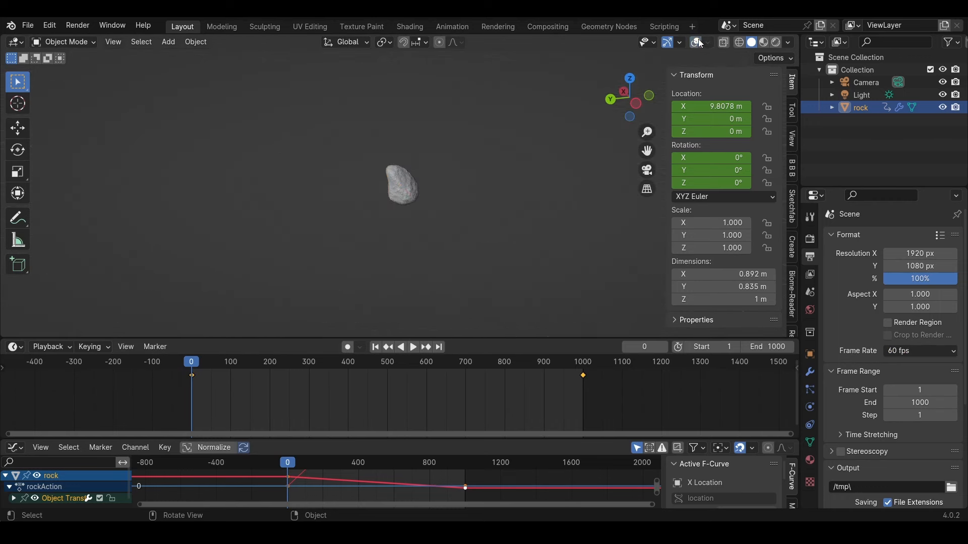
key("KP_0")
left_click(776, 42)
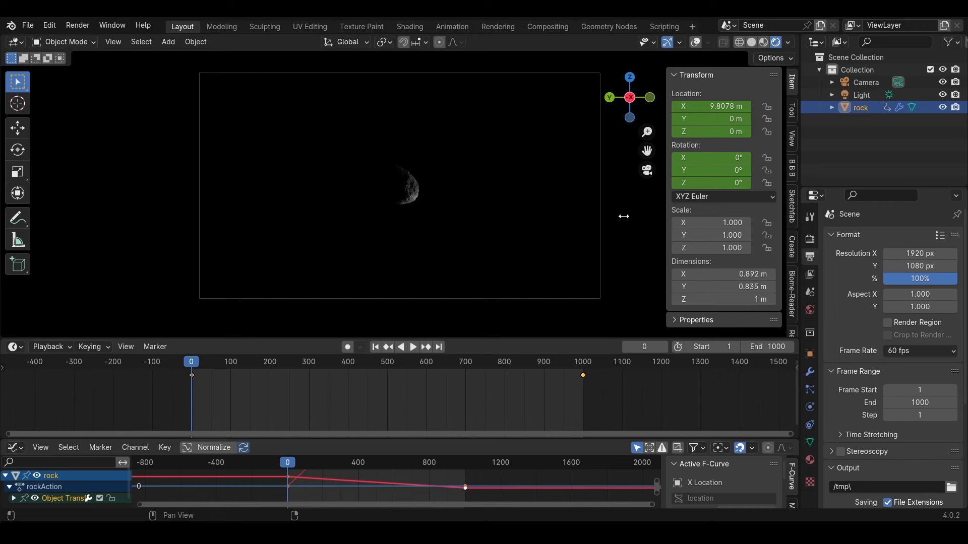
Enlarge the viewport, play the rendered animation and scrub to frame 993 to check the rock near the camera
left_click_drag(442, 438, 438, 488)
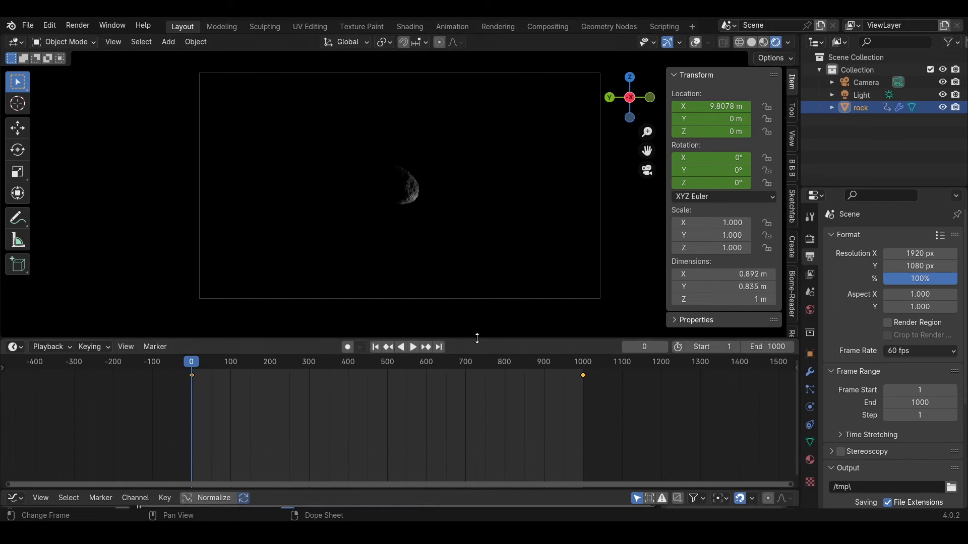
left_click_drag(477, 337, 477, 426)
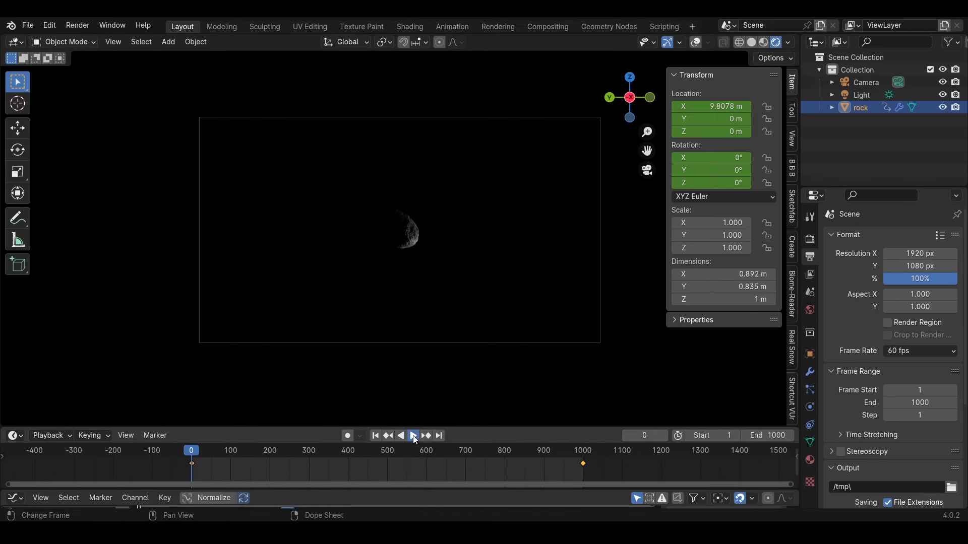
left_click(413, 436)
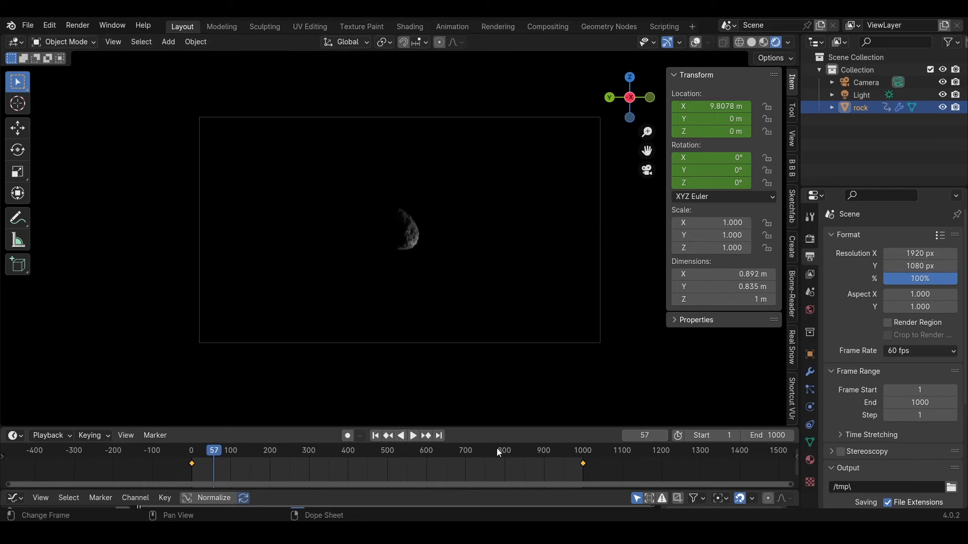
left_click(555, 451)
left_click_drag(556, 452, 580, 454)
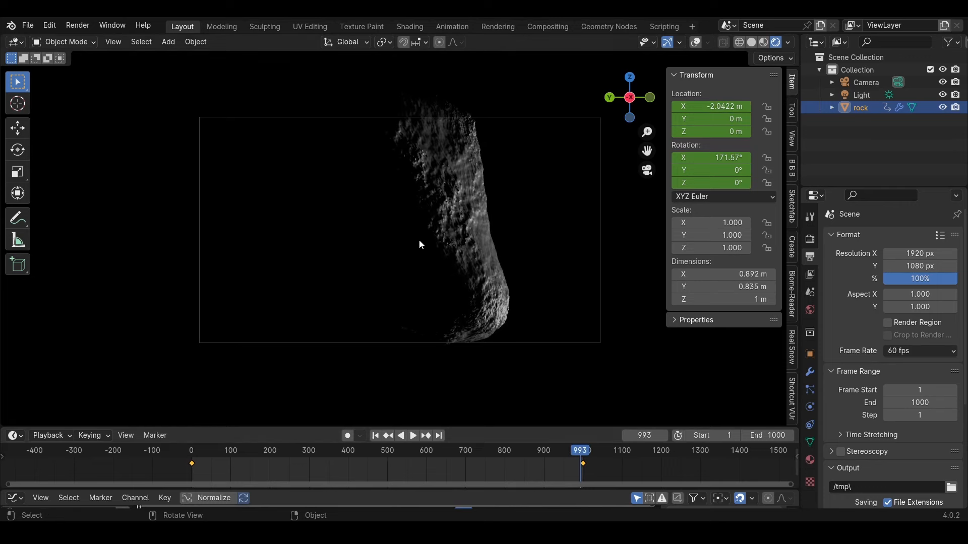
Switch back to solid shading with overlays shown, and examine the rock's position relative to the camera from outside
left_click(752, 42)
middle_click_drag(393, 245, 640, 256)
scroll(640, 256, "down", 3)
left_click(696, 42)
middle_click_drag(375, 235, 303, 256)
scroll(477, 227, "down", 3)
left_click(586, 238)
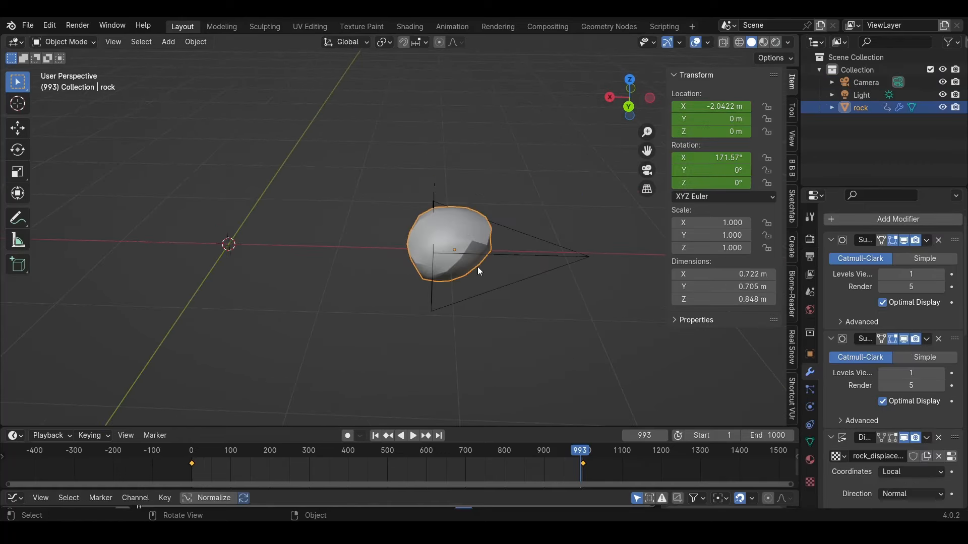
mouse_move(477, 267)
middle_mouse_down()
mouse_move(443, 271)
mouse_move(461, 259)
middle_mouse_up()
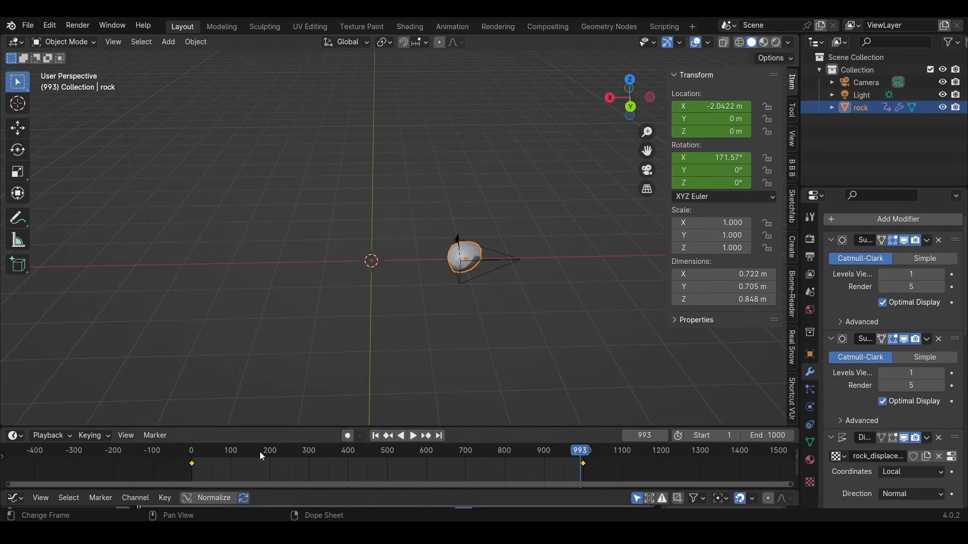
At frame 1, move the camera along the global X axis to about 10.2 m, beside the rock's starting position
left_click(192, 456)
middle_click_drag(282, 343, 207, 290)
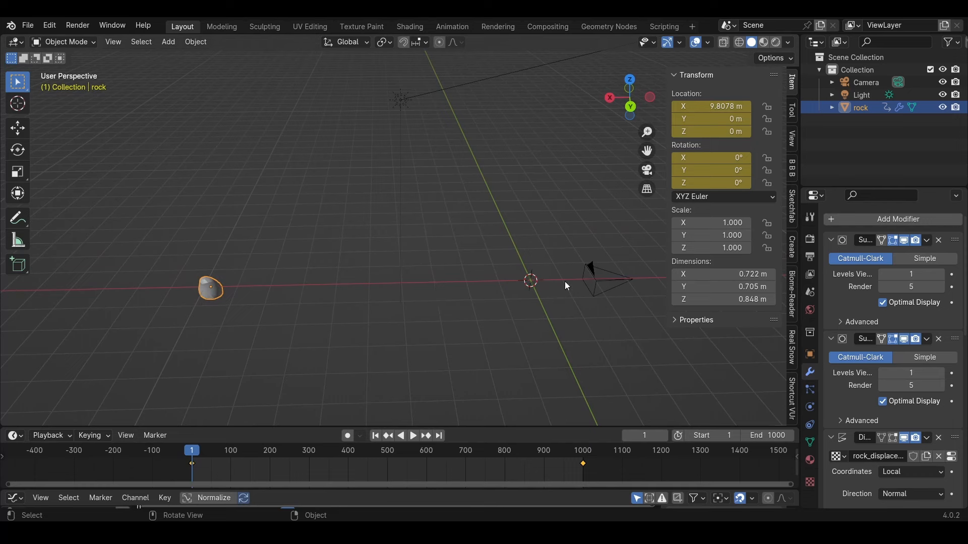
left_click(616, 280)
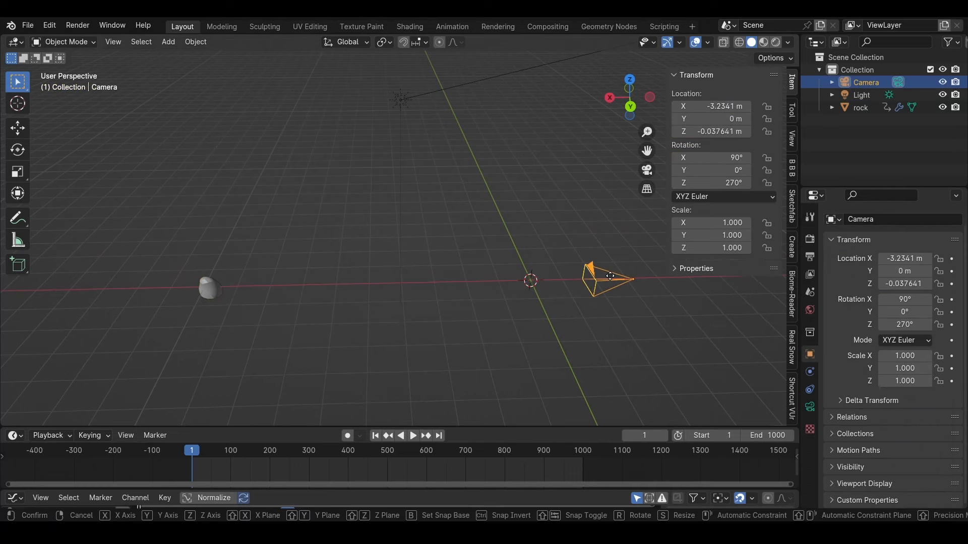
key("g")
key("x")
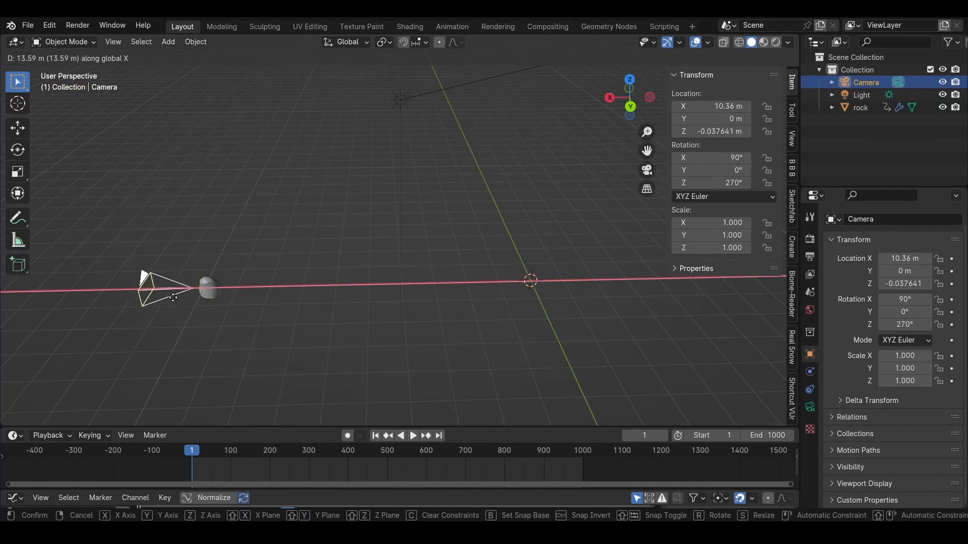
left_click(177, 304)
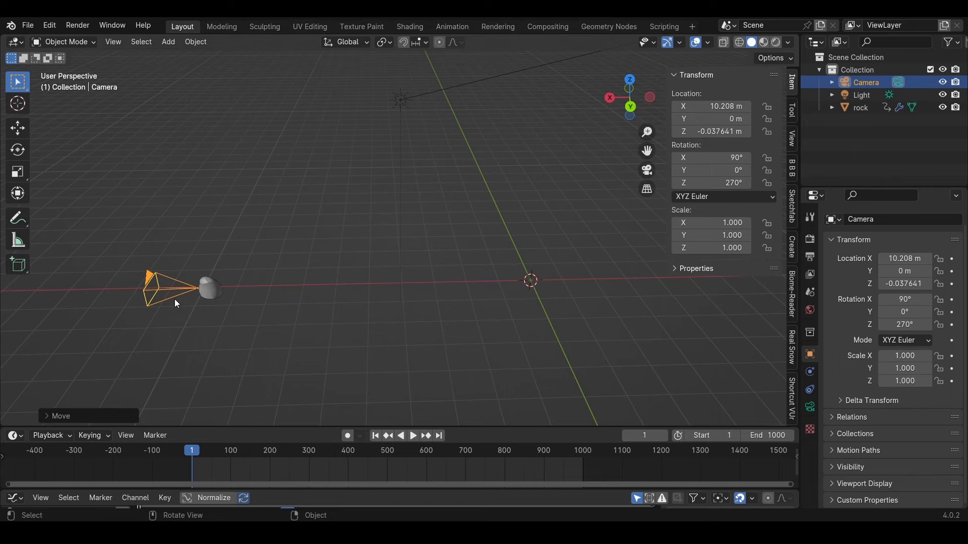
Rotate the camera 180° around the Z axis and look through it
type("rz180")
key("Return")
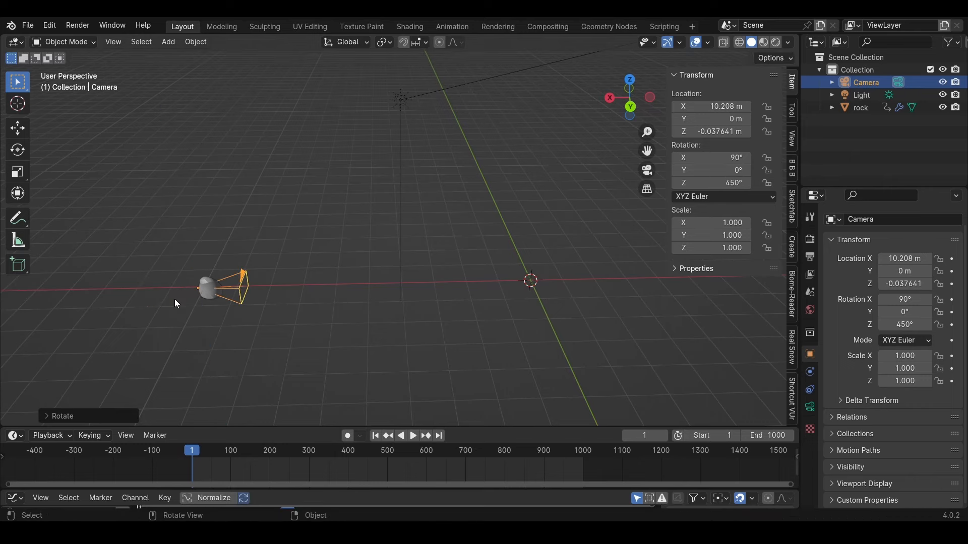
key("KP_Decimal")
key("KP_0")
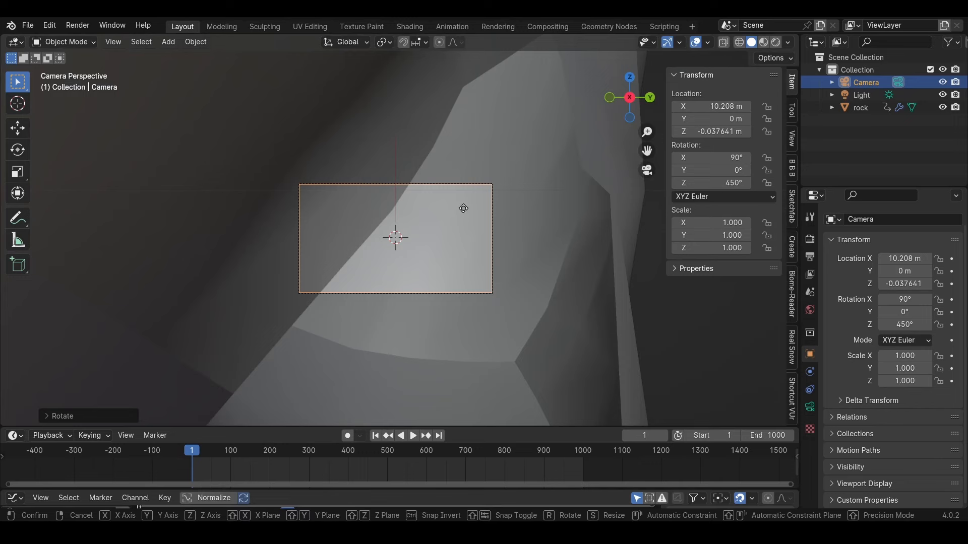
Pull the camera back about 0.27 m along its local Z axis
key("g")
key("z")
key("z")
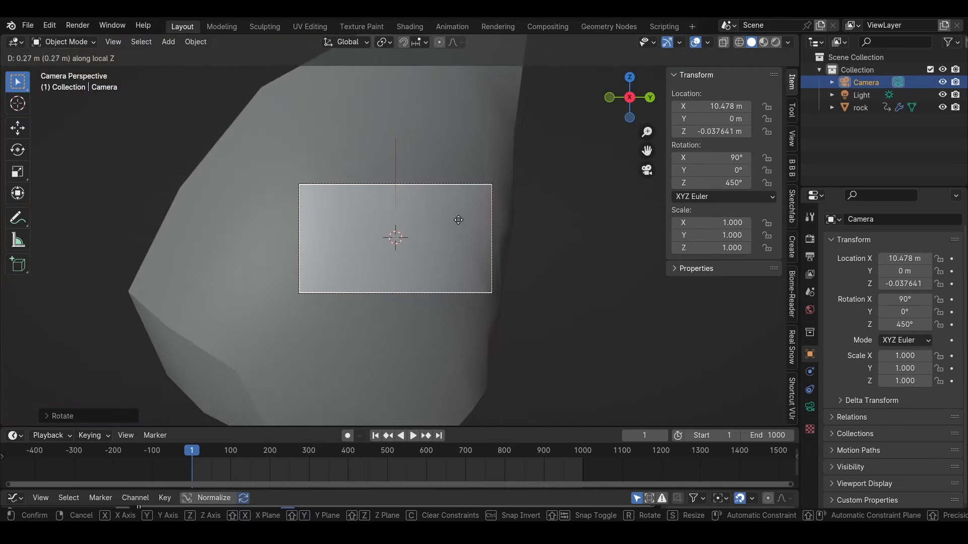
left_click(457, 218)
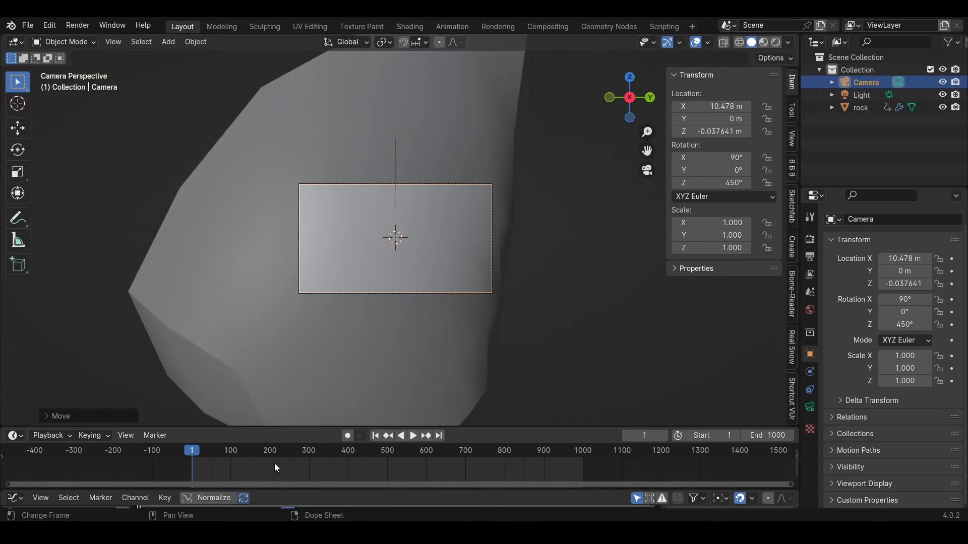
Play the animation through the camera and scrub to frame 993 to check how the rock moves away
left_click(418, 437)
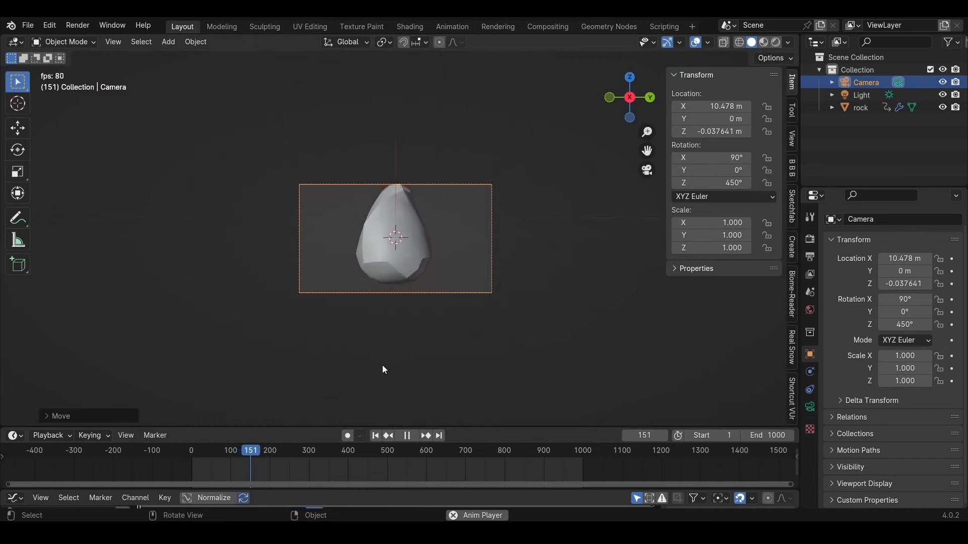
left_click(409, 437)
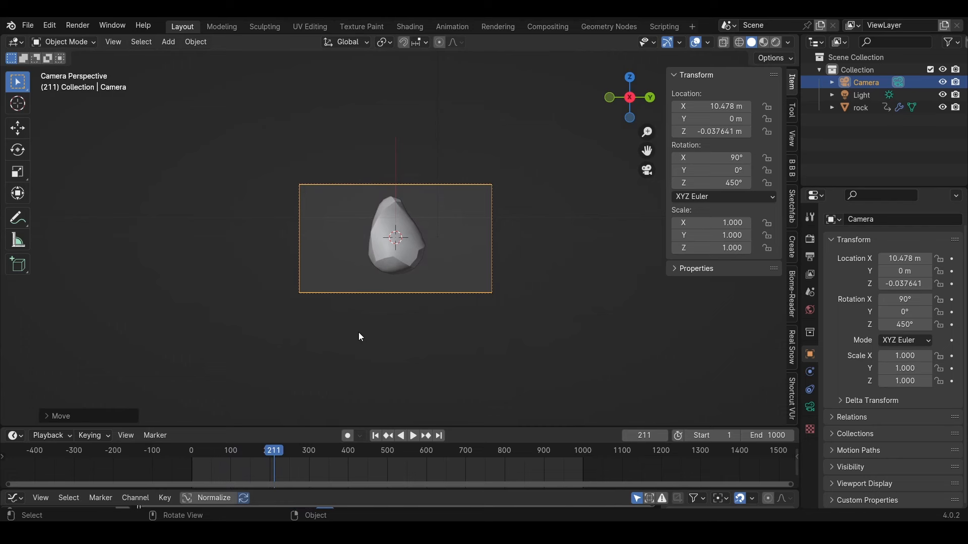
left_click_drag(262, 453, 580, 451)
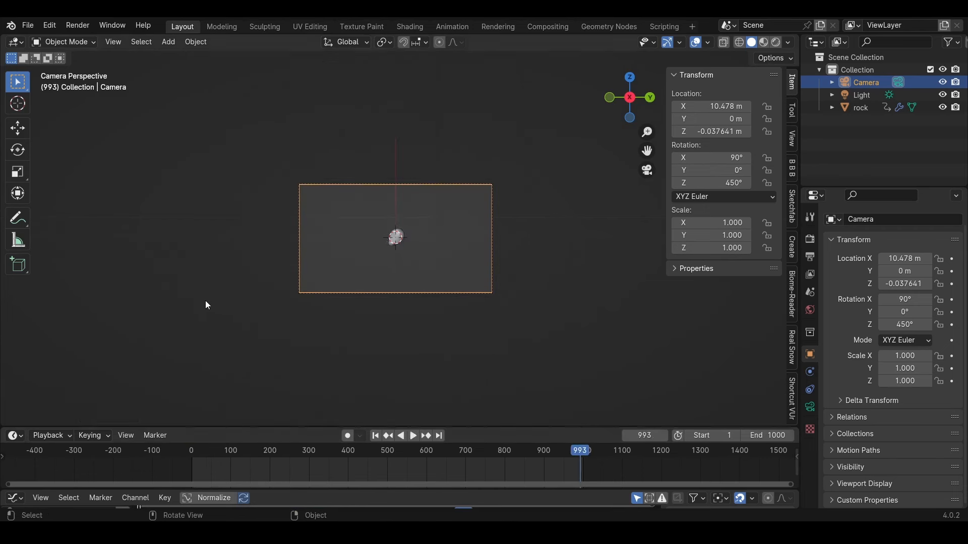